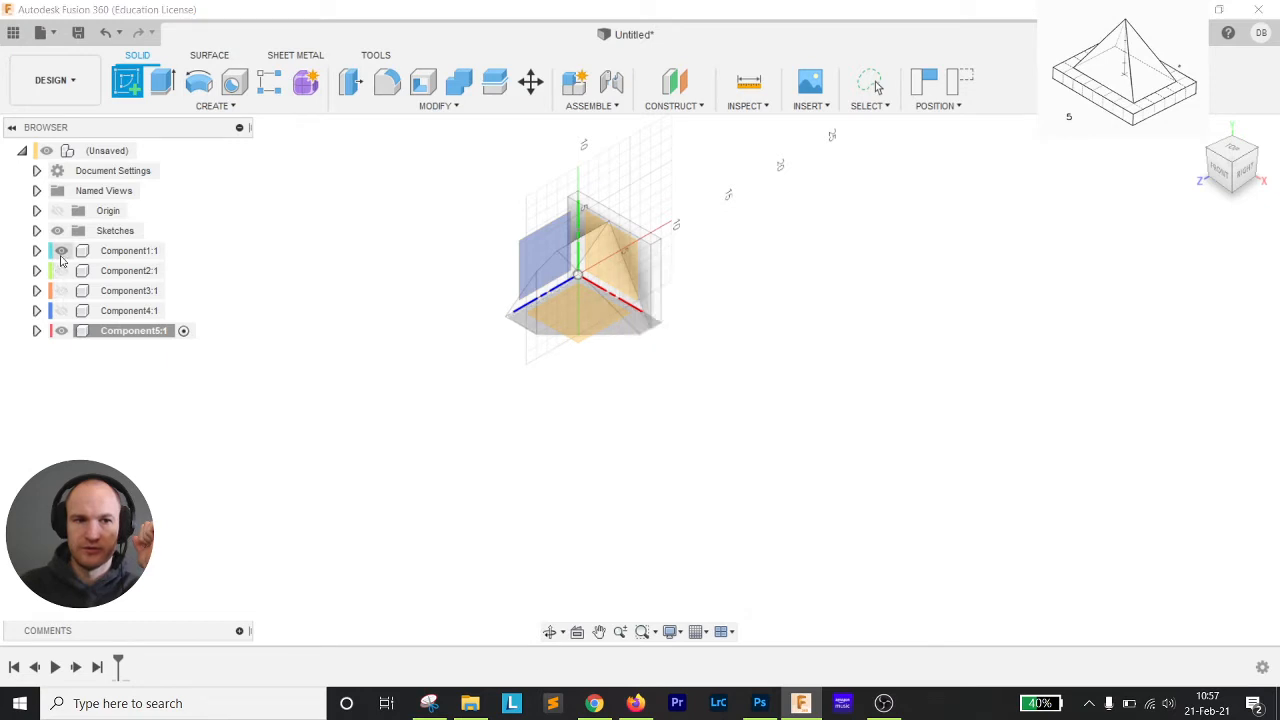
- Hide Component1 and open a new sketch on the XY plane, capturing the moved components' current position
{"action": "left_click", "coordinate": [61, 252]}
{"action": "left_click", "coordinate": [618, 250]}
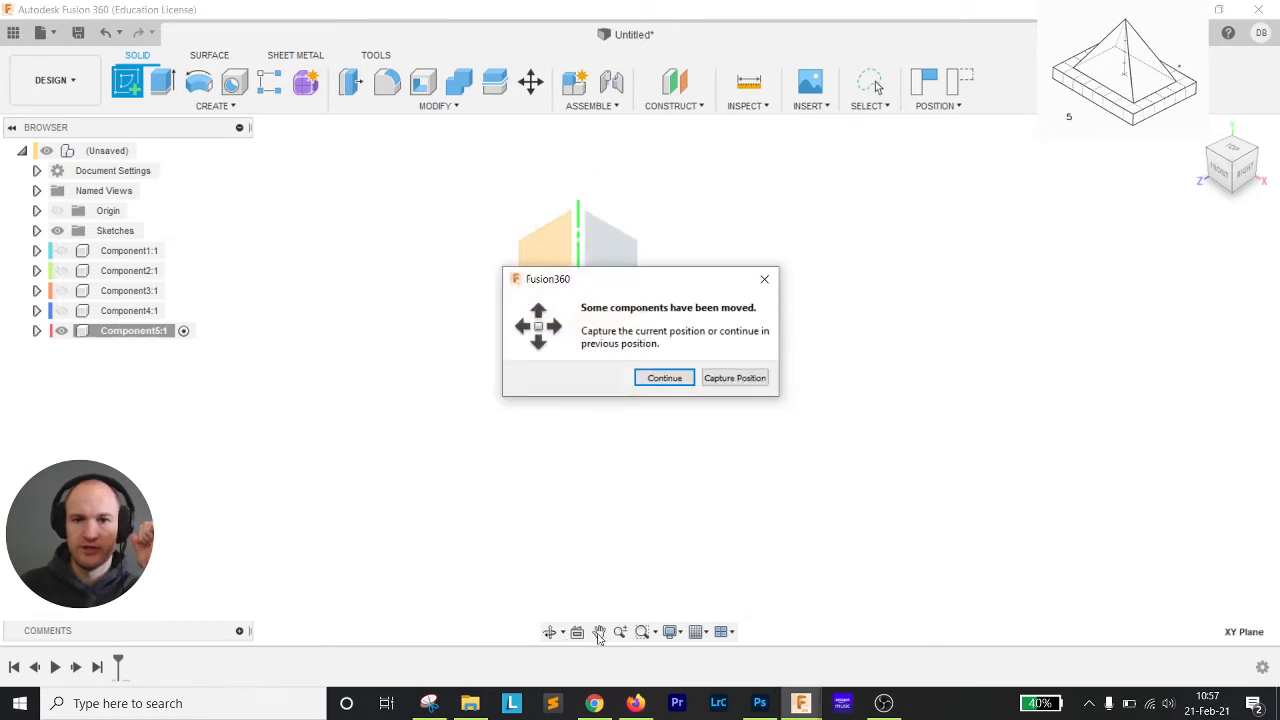
{"action": "left_click", "coordinate": [722, 378]}
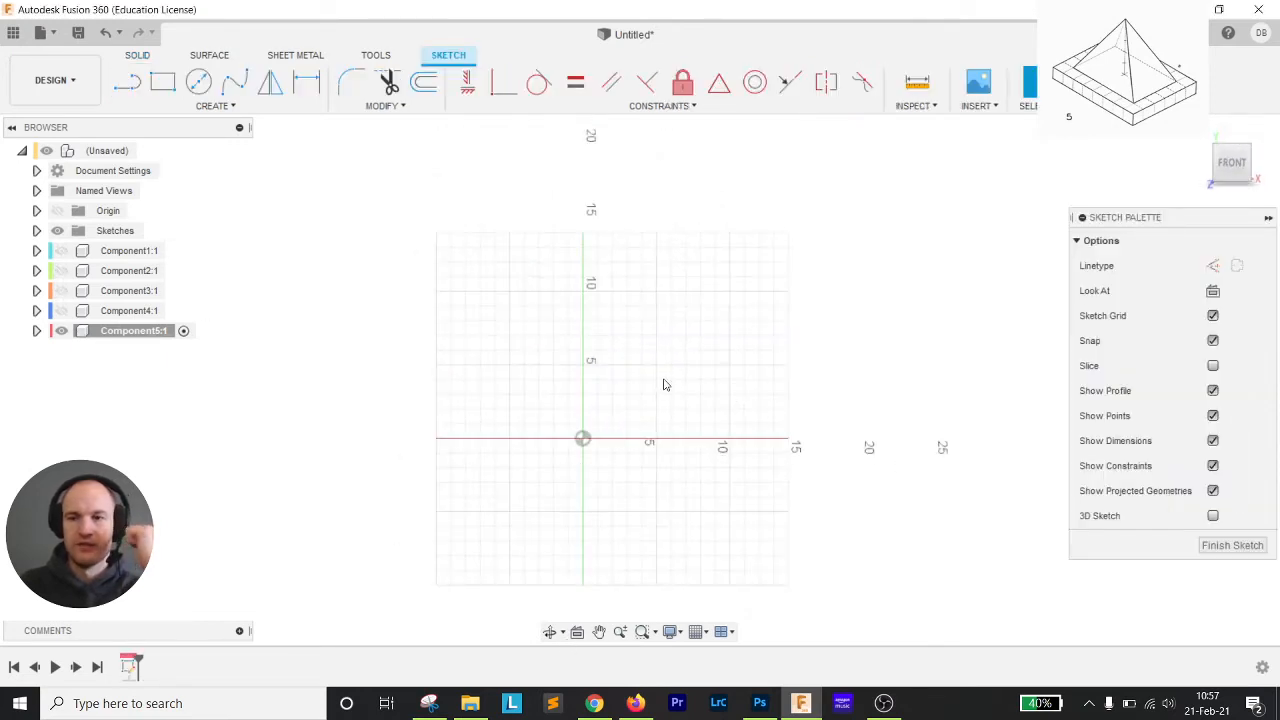
- Draw a two-point rectangle from the origin, 8 in wide and 1 in high
{"action": "left_click", "coordinate": [162, 82]}
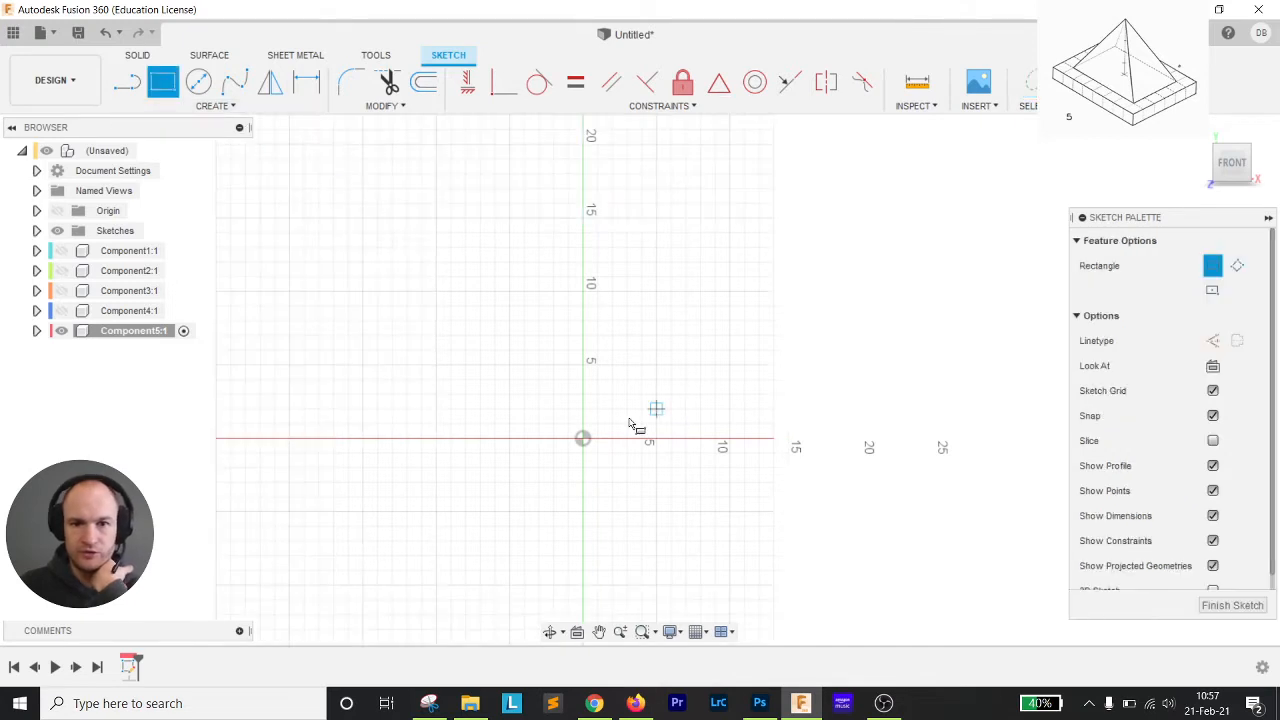
{"action": "left_click", "coordinate": [587, 439]}
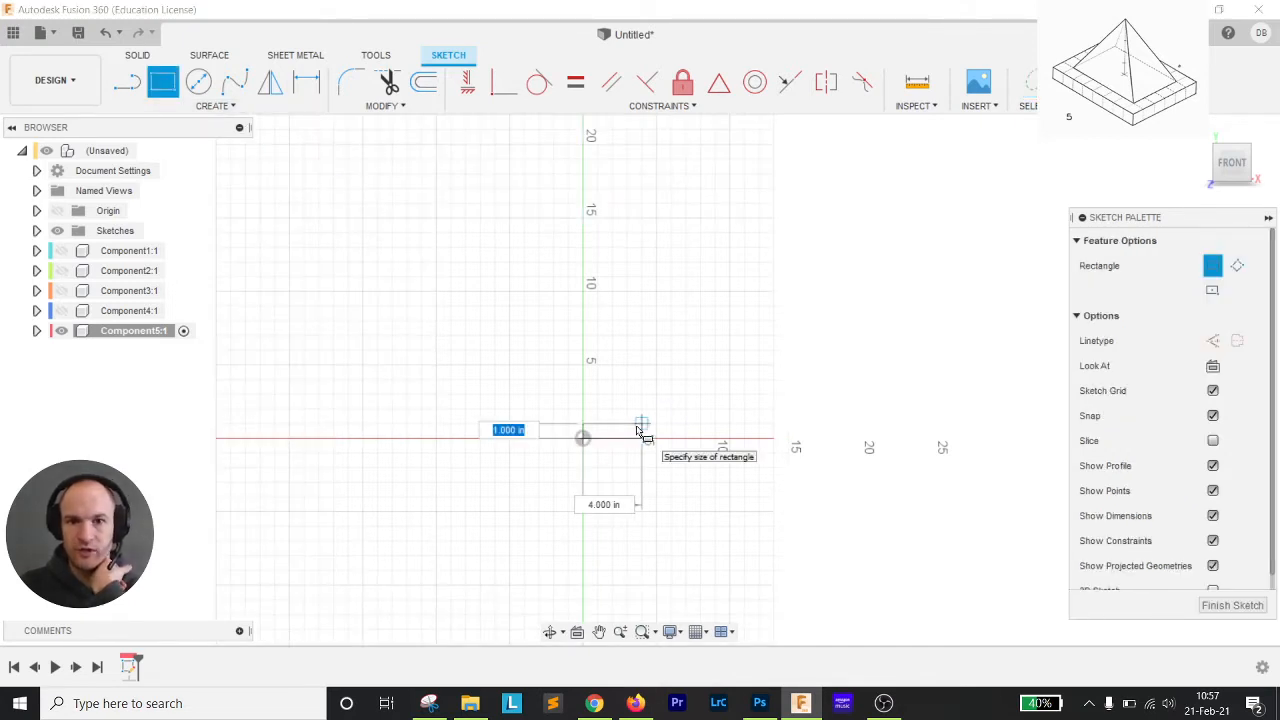
{"action": "type", "text": "1"}
{"action": "key", "text": "Tab"}
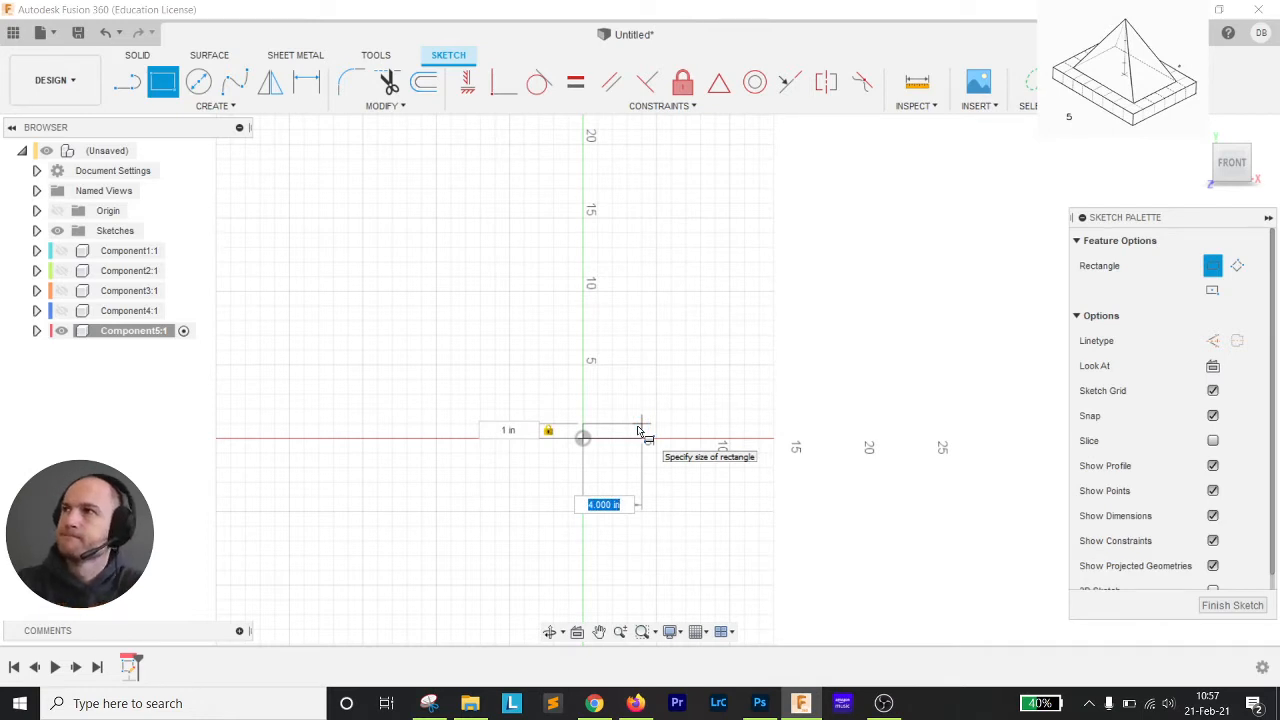
{"action": "type", "text": "8"}
{"action": "key", "text": "Tab"}
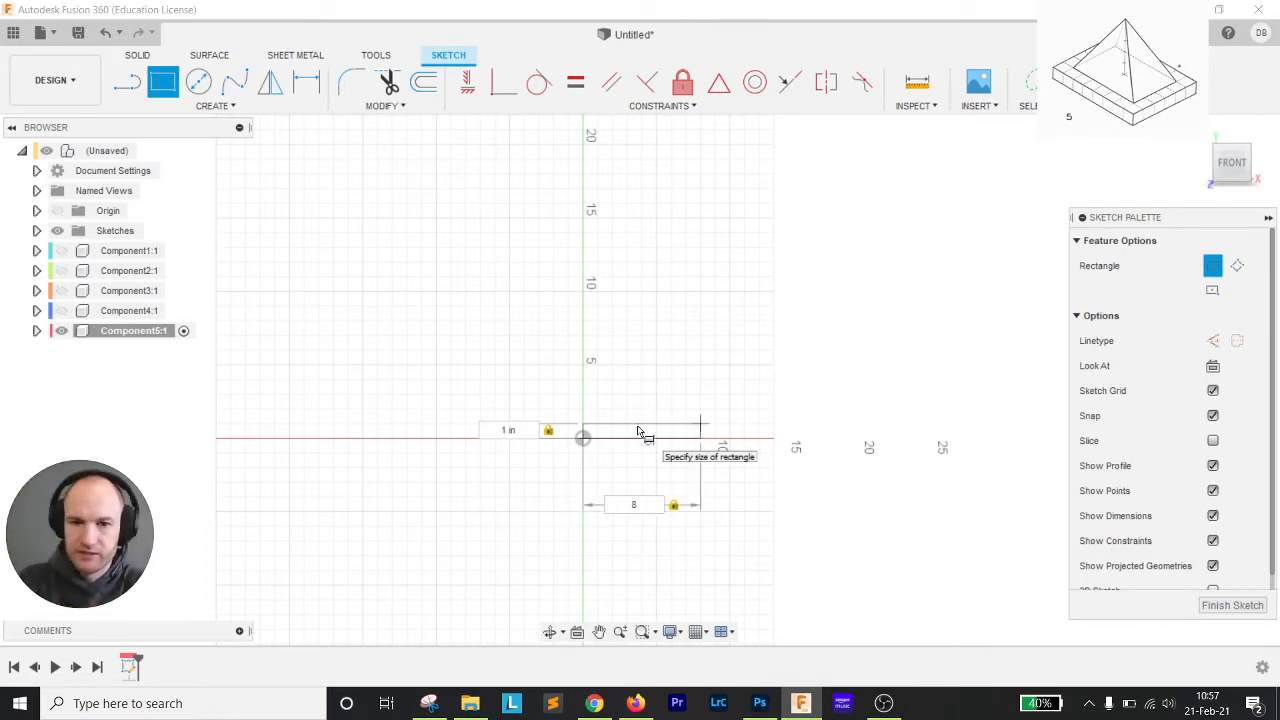
{"action": "key", "text": "Return"}
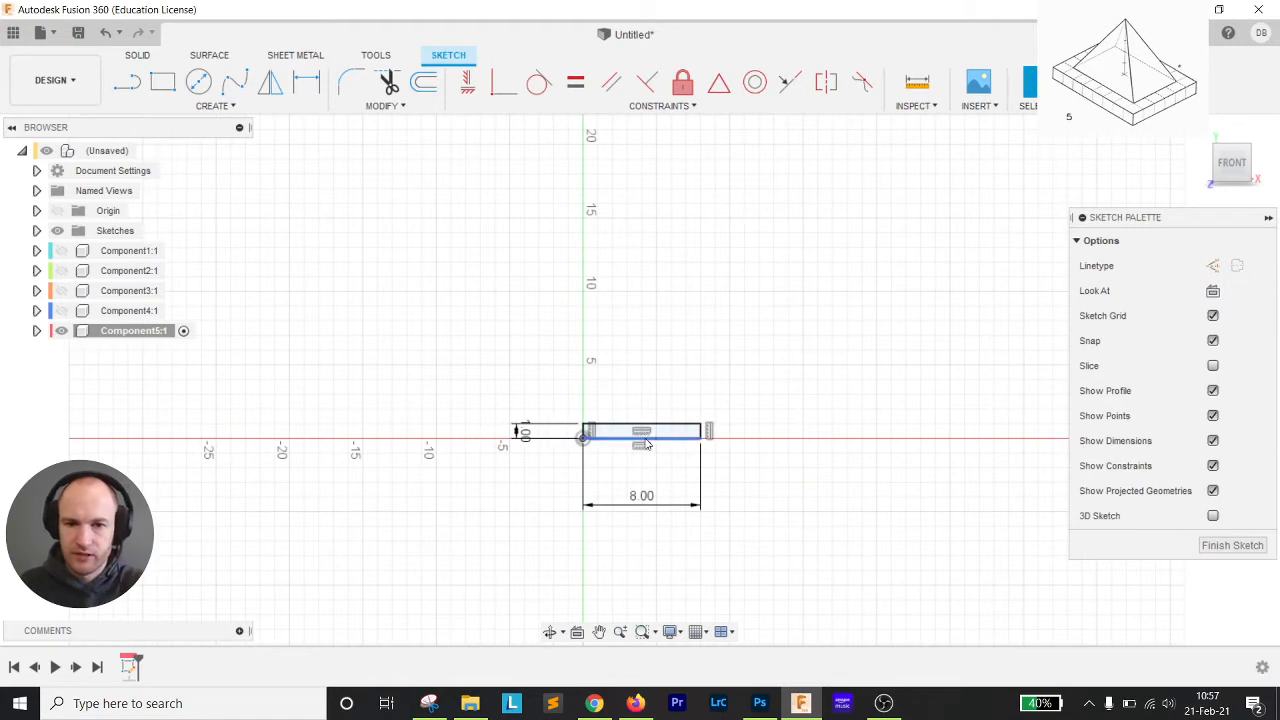
{"action": "scroll", "coordinate": [641, 431], "scroll_direction": "up", "scroll_amount": 3}
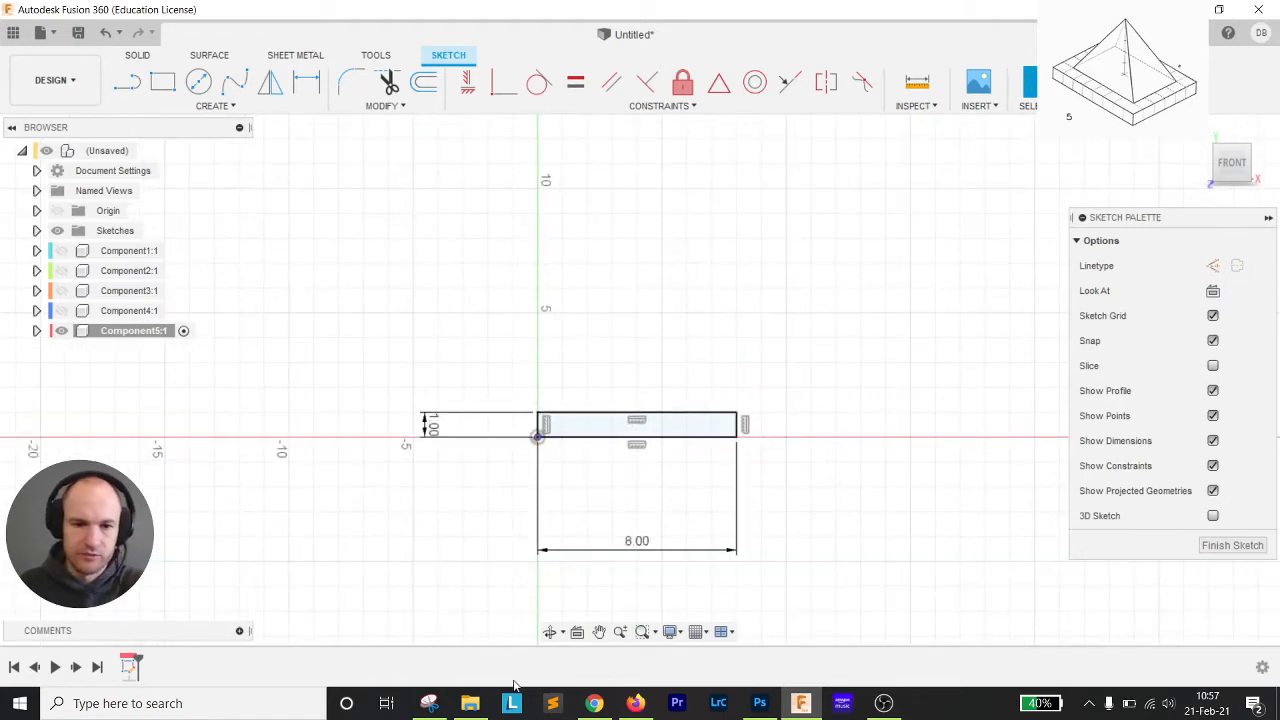
- Check the base dimensions of figure 5 on the worksheet in Chrome and return to Fusion 360
{"action": "left_click", "coordinate": [594, 703]}
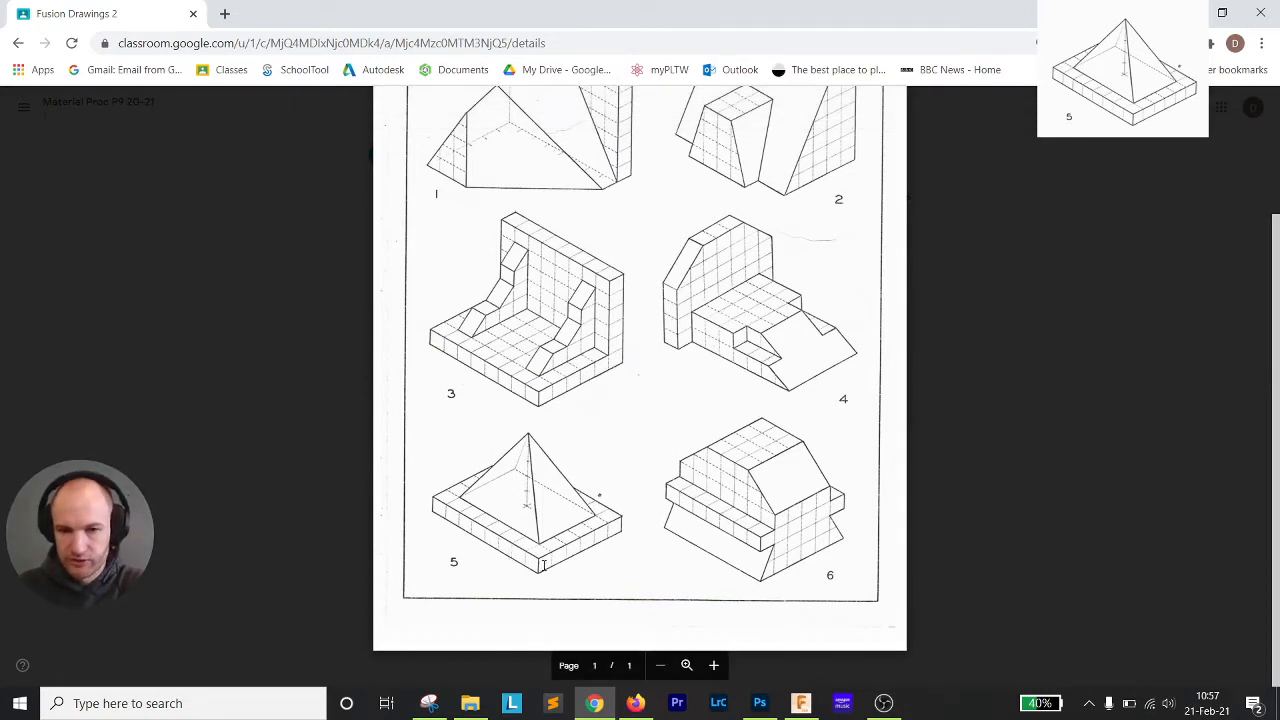
{"action": "left_click_drag", "start_coordinate": [824, 711], "coordinate": [812, 709]}
{"action": "left_click", "coordinate": [802, 708]}
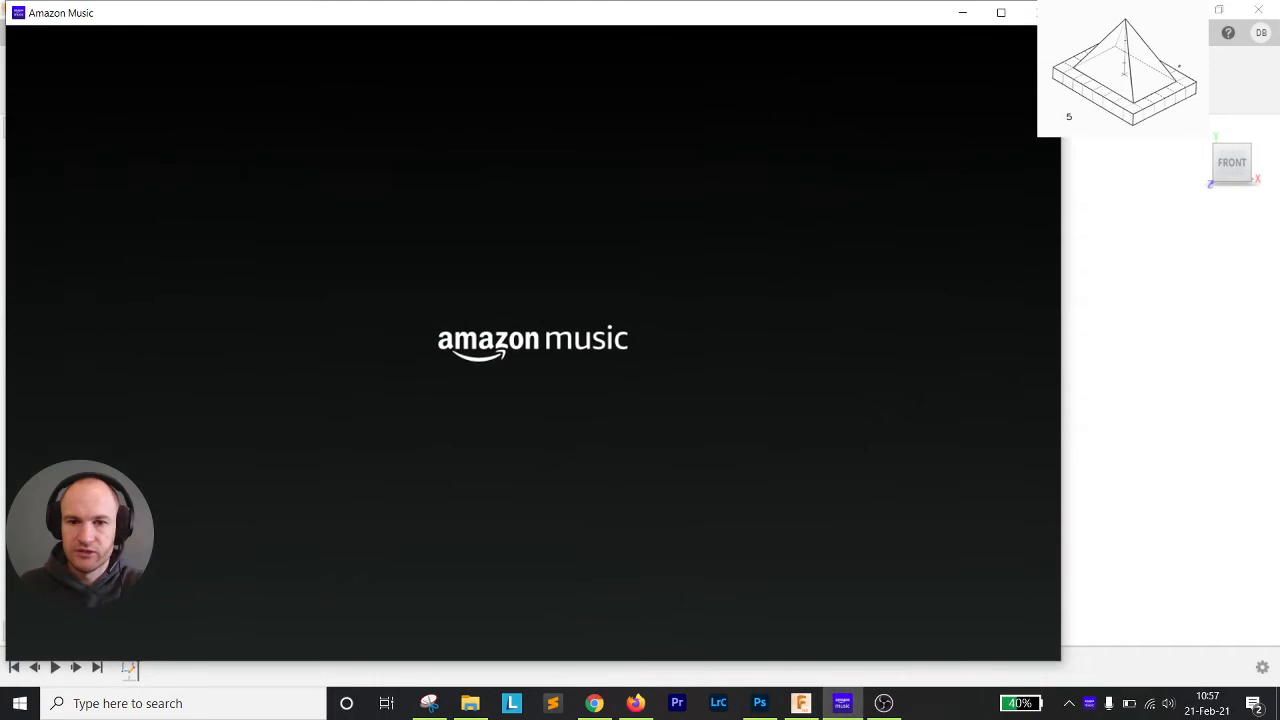
{"action": "left_click", "coordinate": [962, 13]}
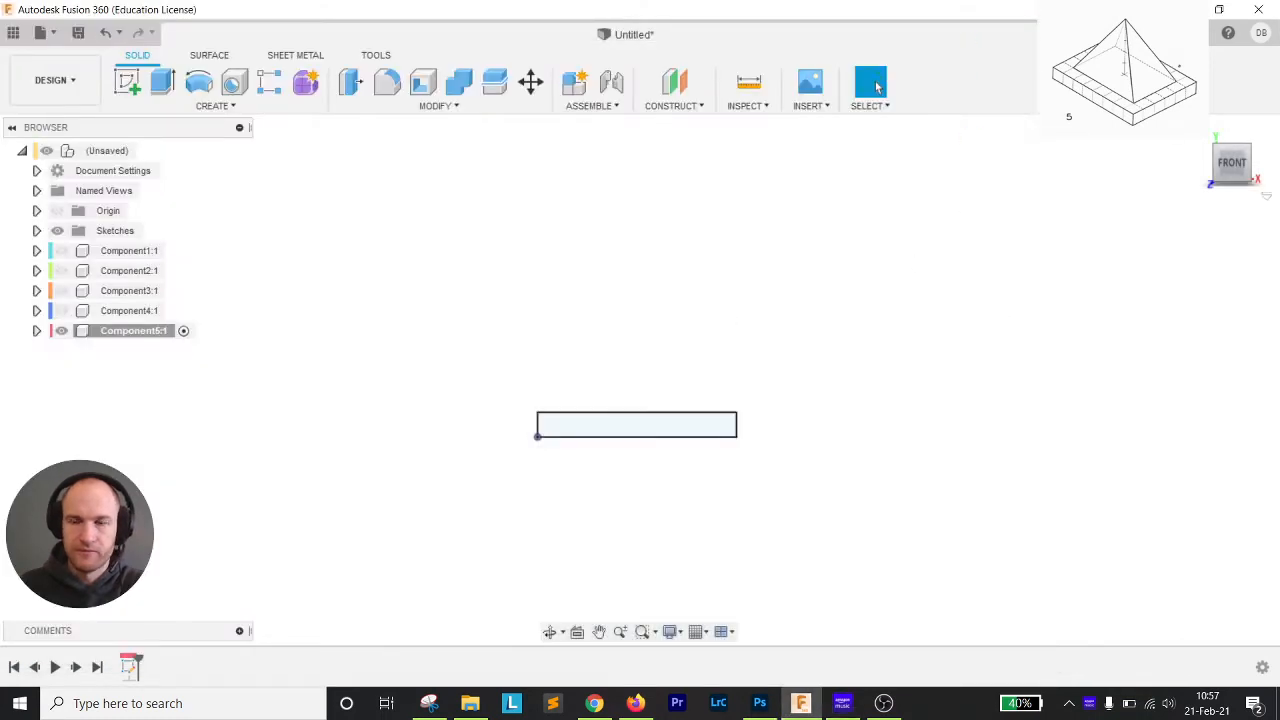
- Extrude the 8 by 1 in rectangle 6 in forward as a new body to form the base slab
{"action": "left_click", "coordinate": [1200, 138]}
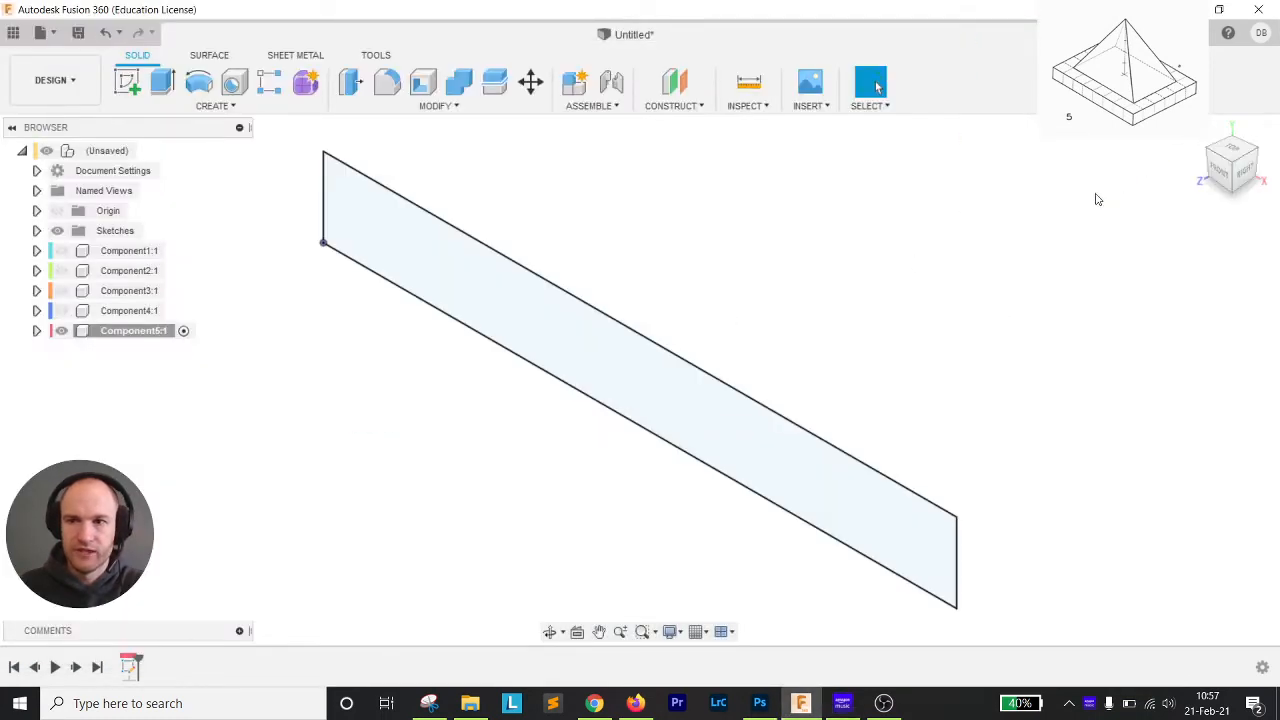
{"action": "scroll", "coordinate": [857, 266], "scroll_direction": "down", "scroll_amount": 5}
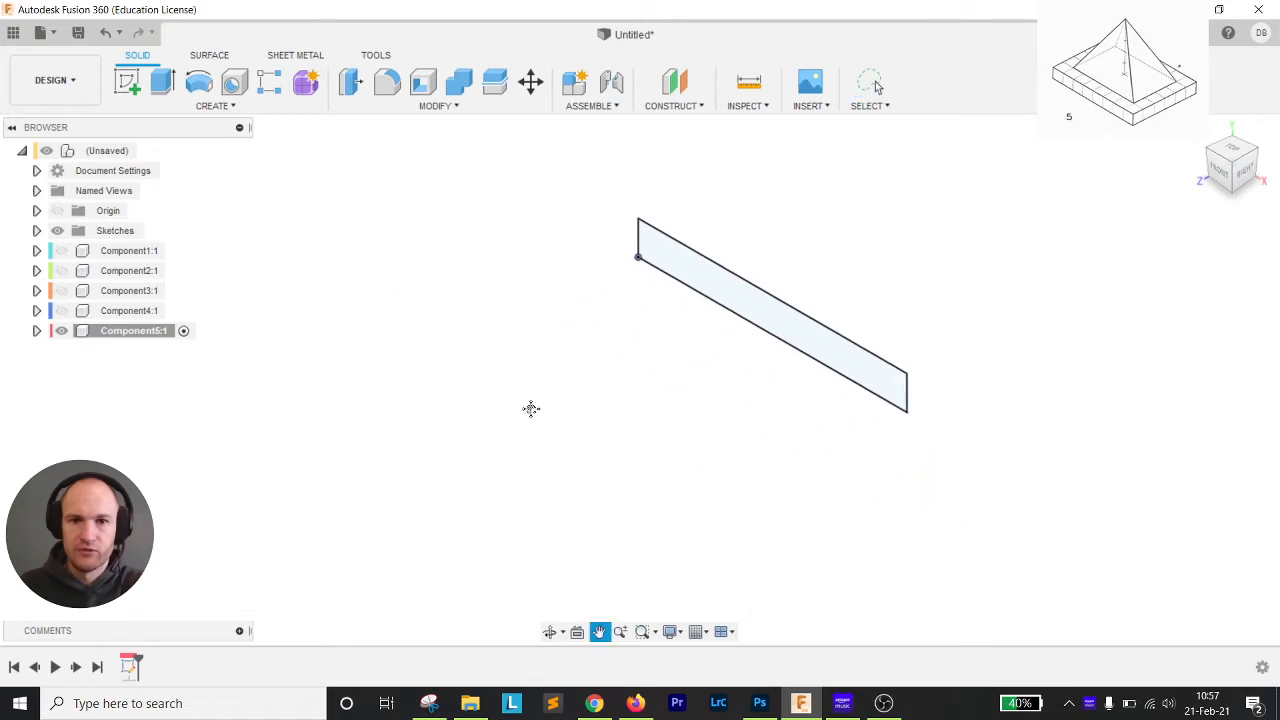
{"action": "middle_click_drag", "start_coordinate": [529, 409], "coordinate": [370, 492]}
{"action": "scroll", "coordinate": [414, 457], "scroll_direction": "down", "scroll_amount": 2}
{"action": "left_click", "coordinate": [162, 80]}
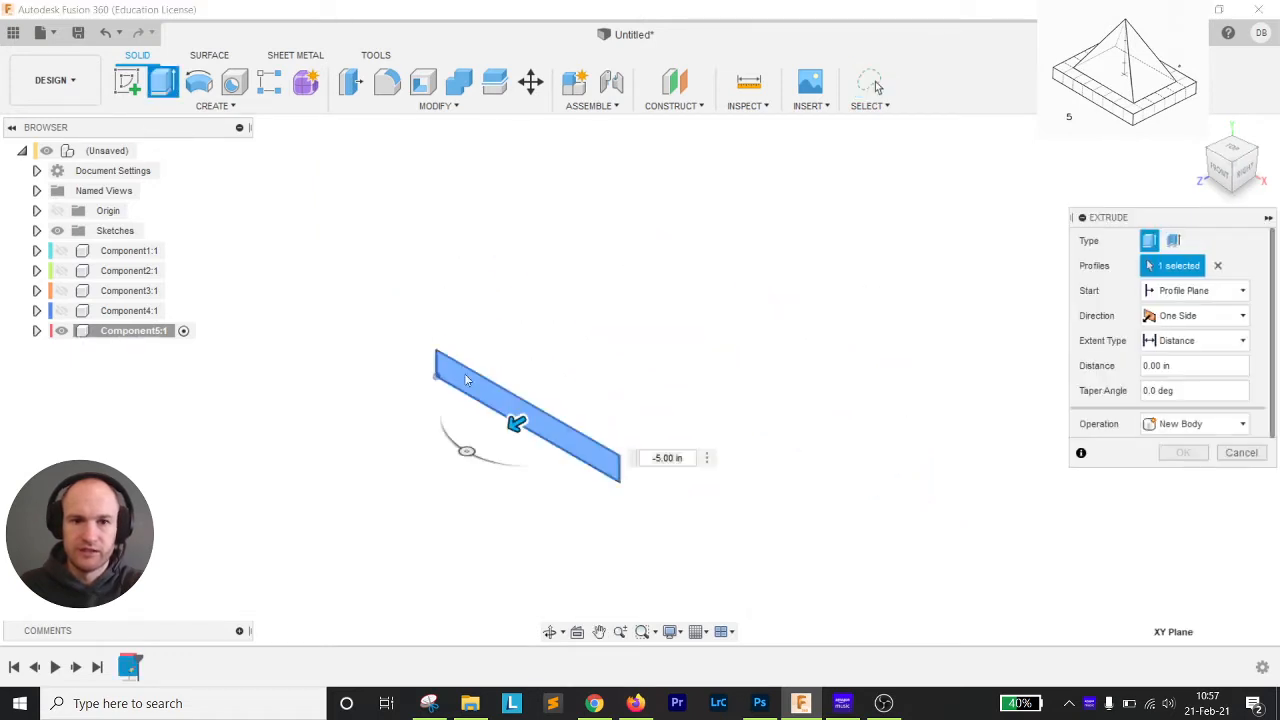
{"action": "left_click_drag", "start_coordinate": [513, 424], "coordinate": [378, 503]}
{"action": "left_click", "coordinate": [1183, 452]}
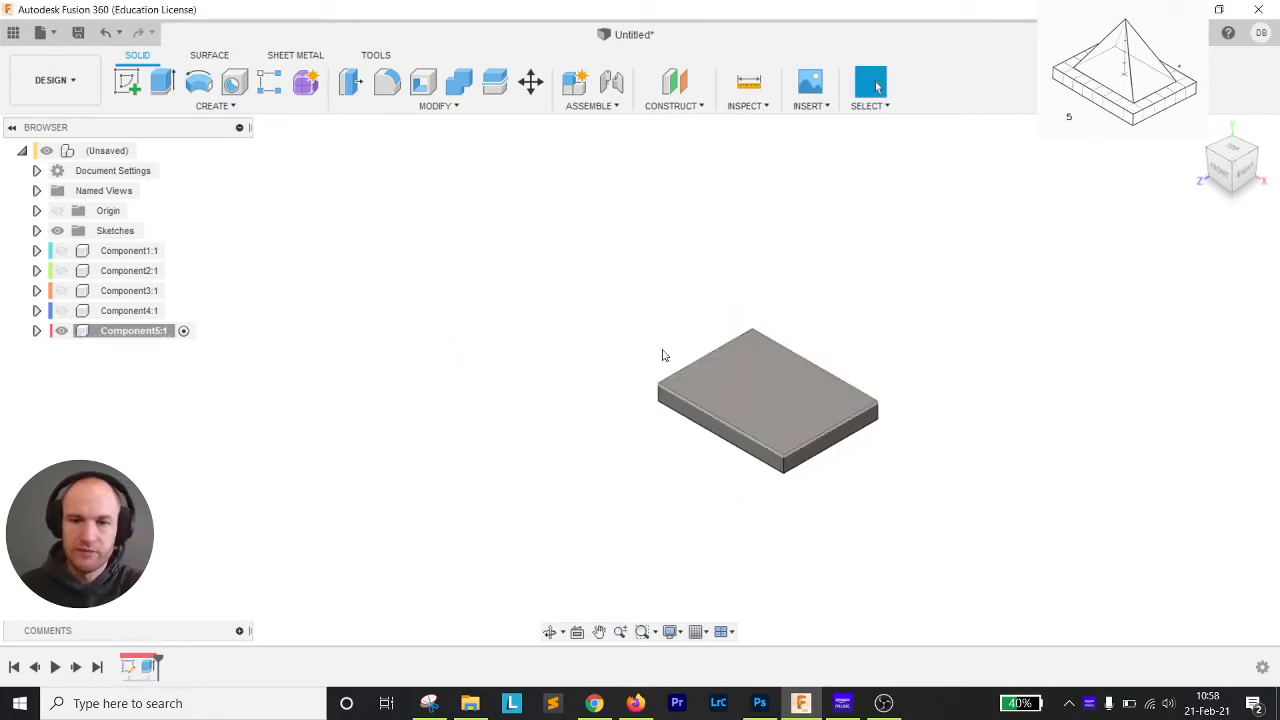
- Sketch on the slab's top face an offset of its outline 1 in inward (-1 in) and finish the sketch
{"action": "left_click", "coordinate": [127, 82]}
{"action": "left_click", "coordinate": [788, 385]}
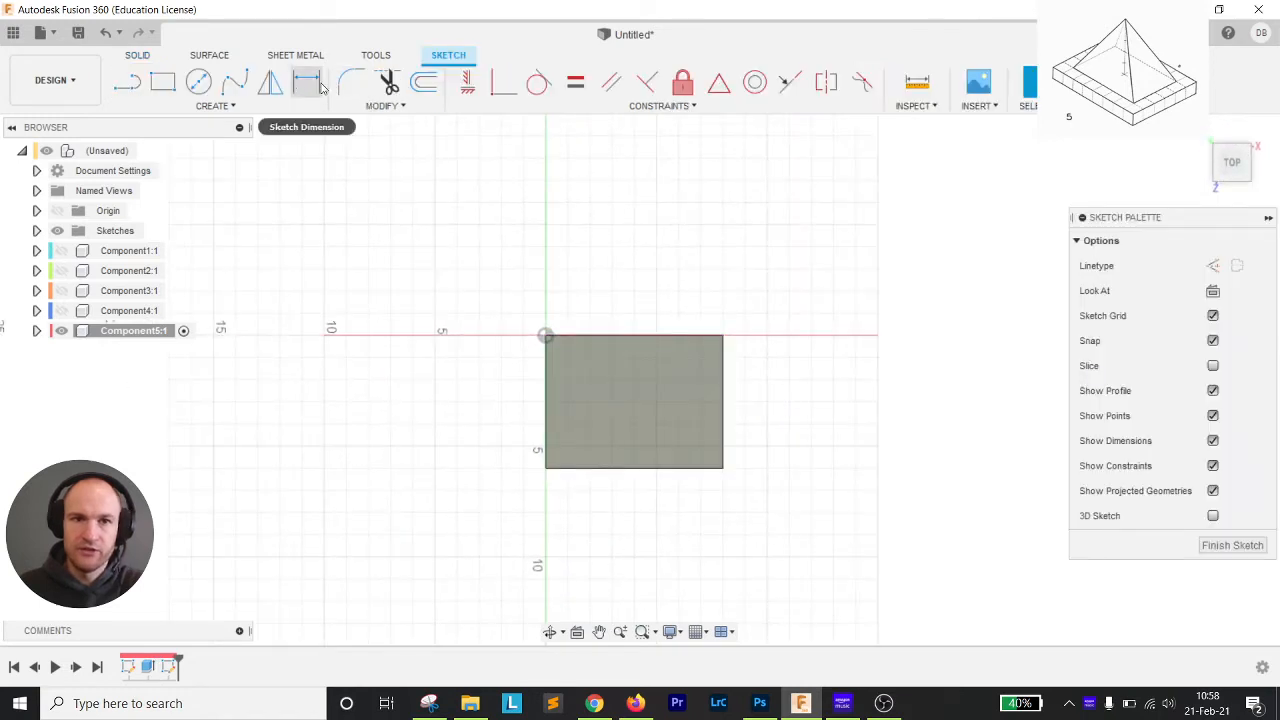
{"action": "left_click", "coordinate": [425, 84]}
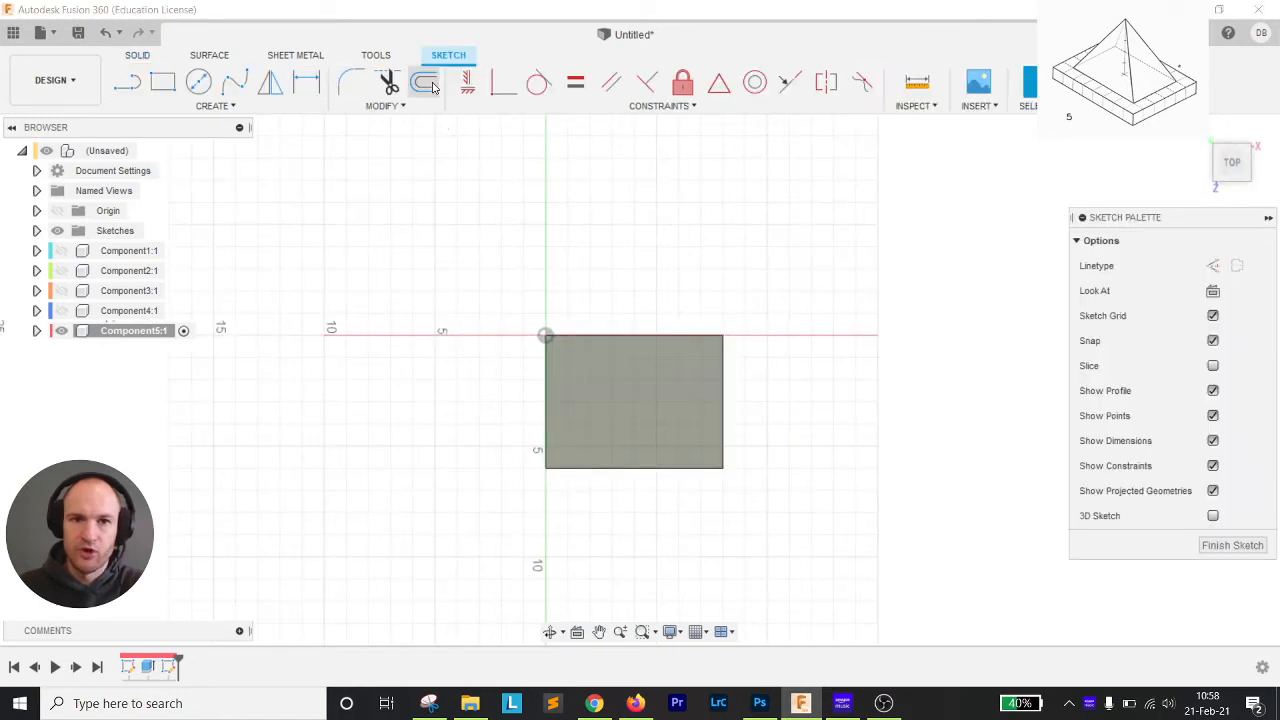
{"action": "left_click", "coordinate": [577, 337]}
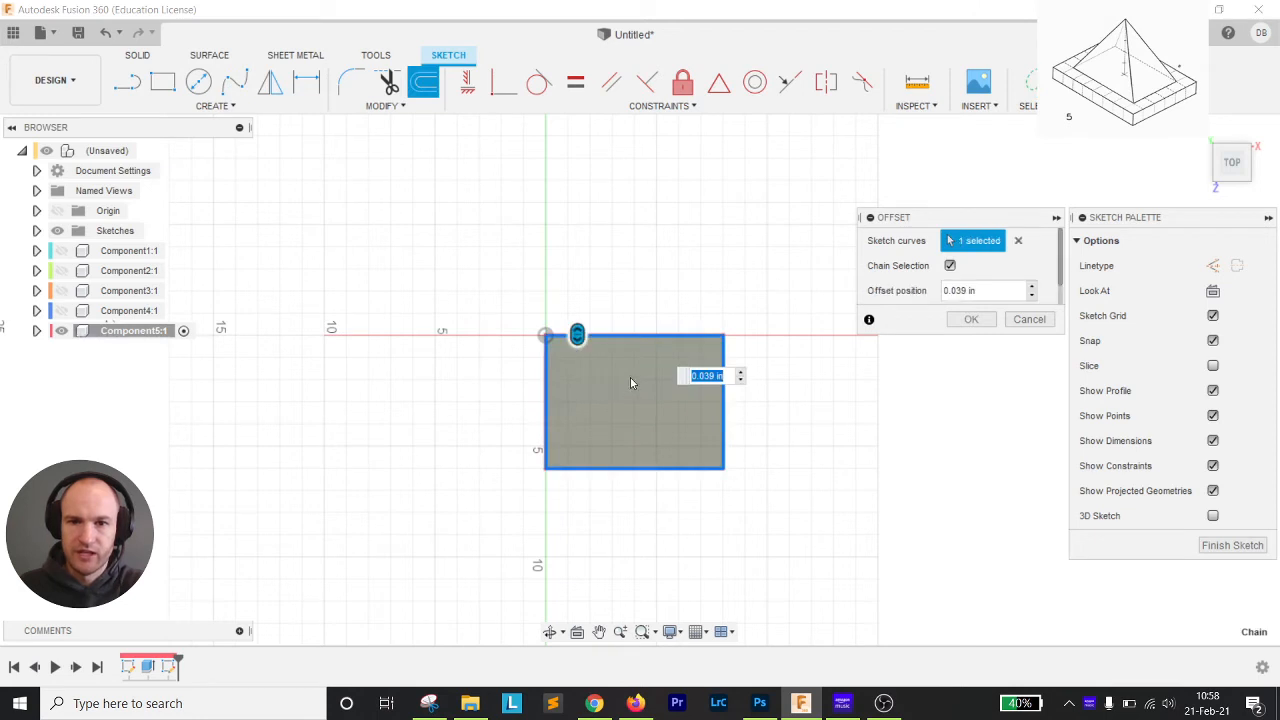
{"action": "type", "text": "1"}
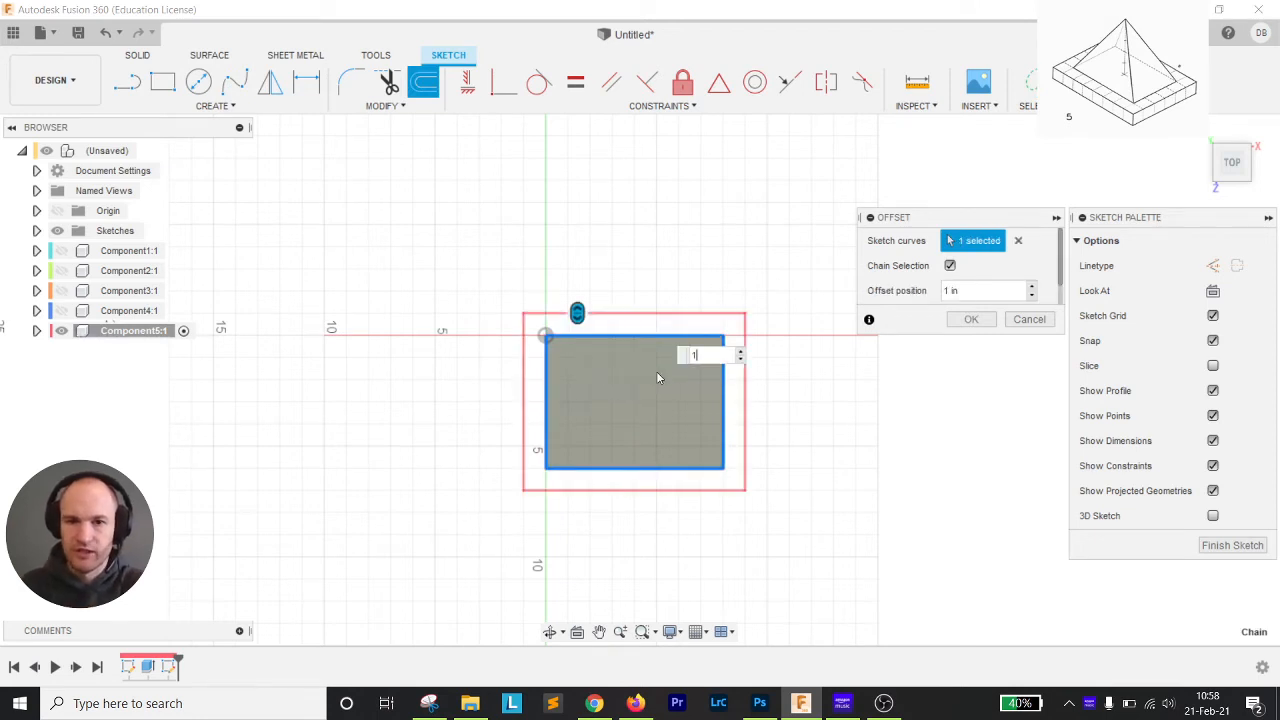
{"action": "left_click_drag", "start_coordinate": [577, 313], "coordinate": [580, 358]}
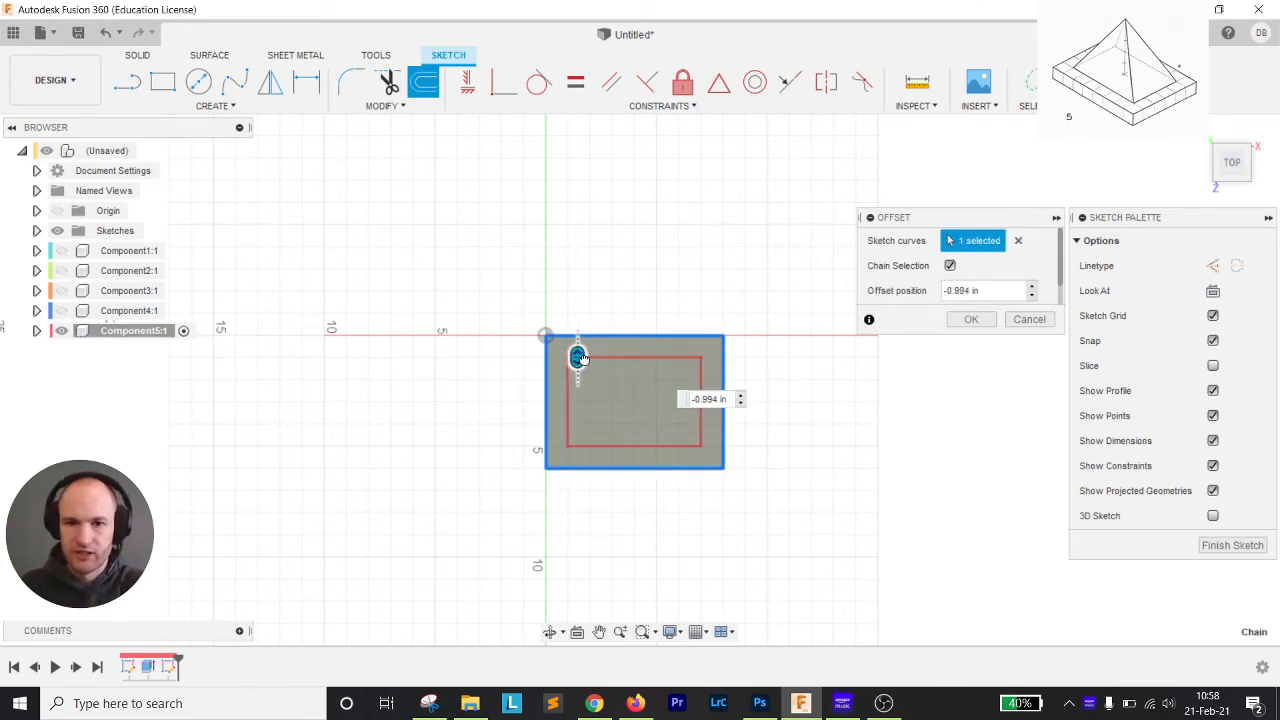
{"action": "key", "text": "BackSpace"}
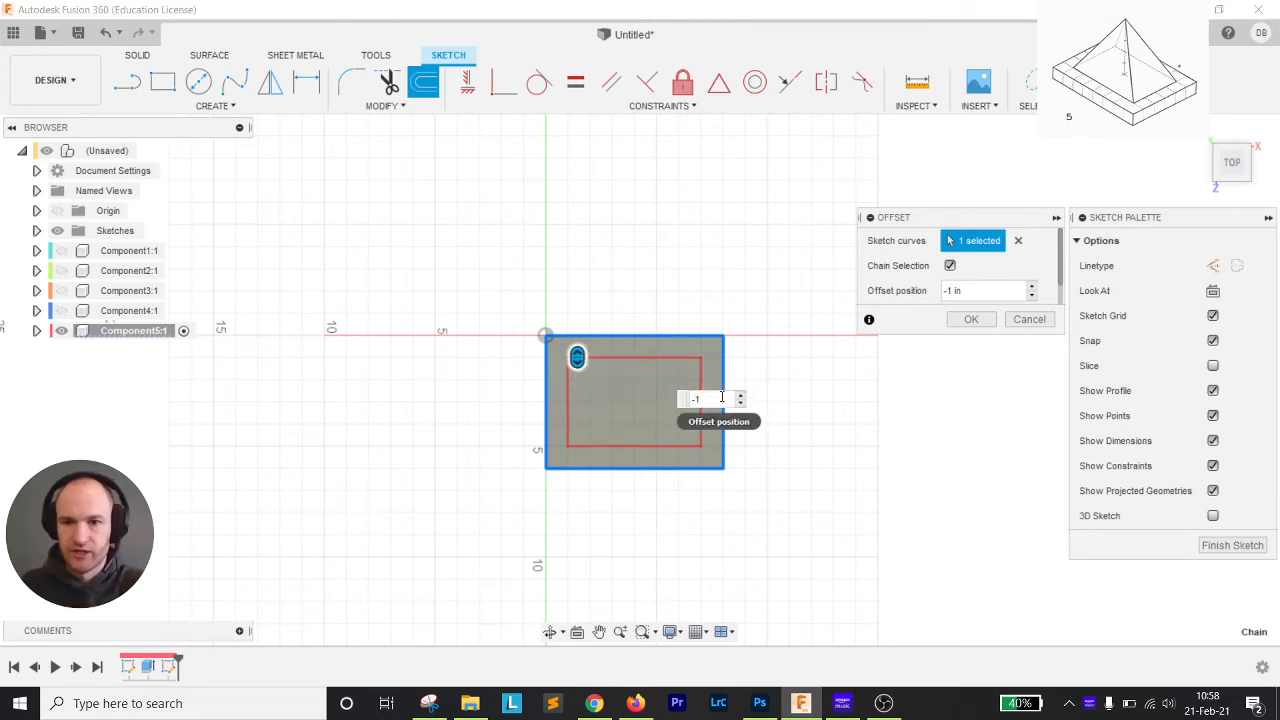
{"action": "left_click", "coordinate": [955, 322]}
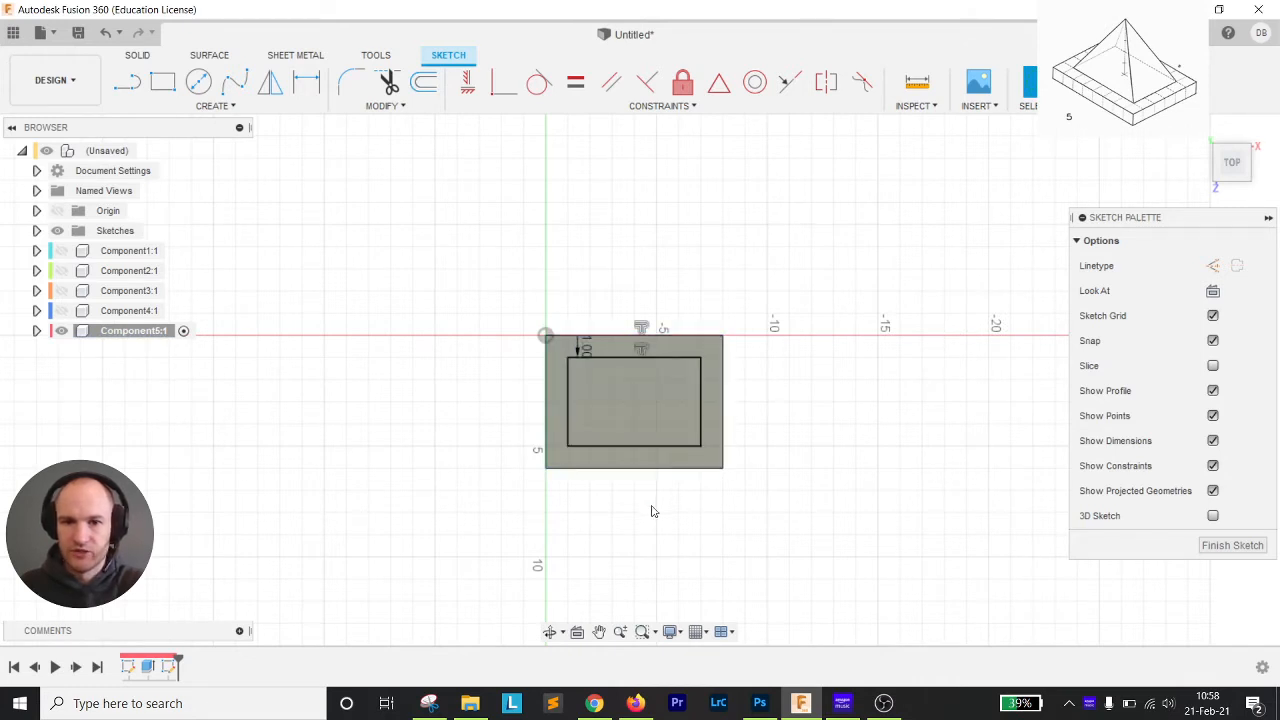
{"action": "left_click", "coordinate": [1100, 84]}
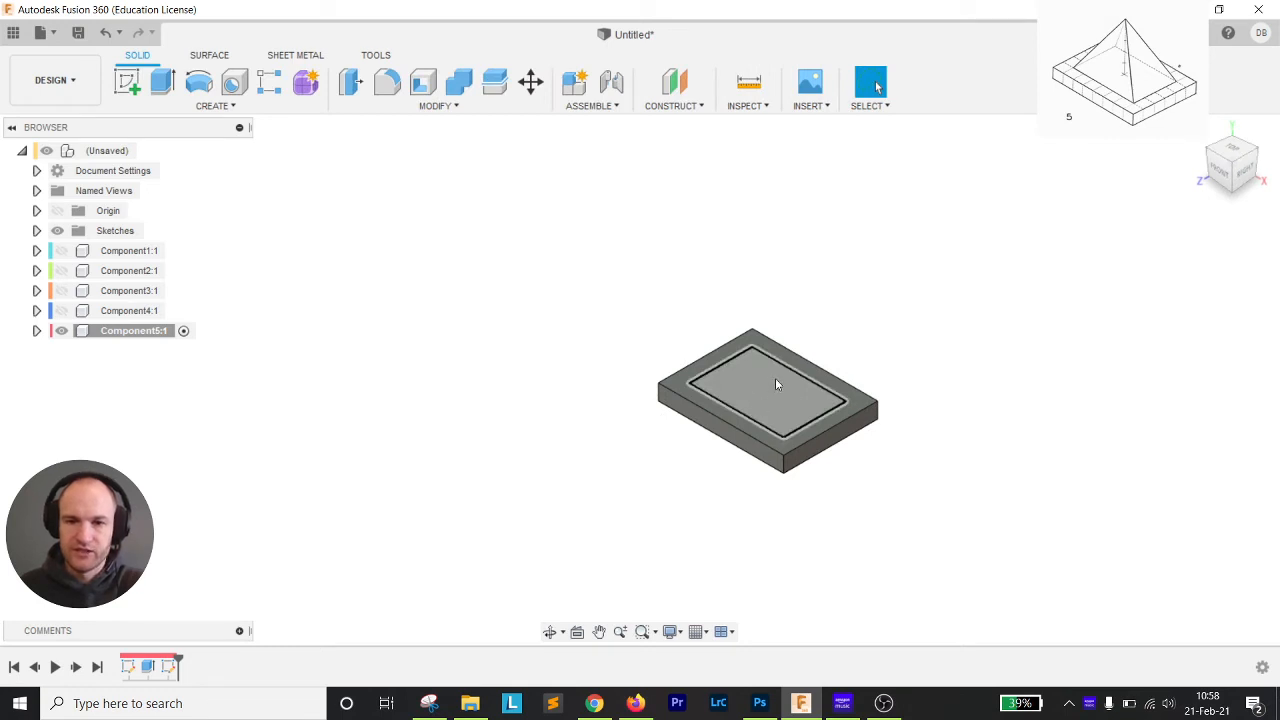
- Check the pyramid height in figure 5 on the worksheet in Chrome and extrude the inner rectangle 5 in upward, joined to the slab
{"action": "left_click", "coordinate": [596, 705]}
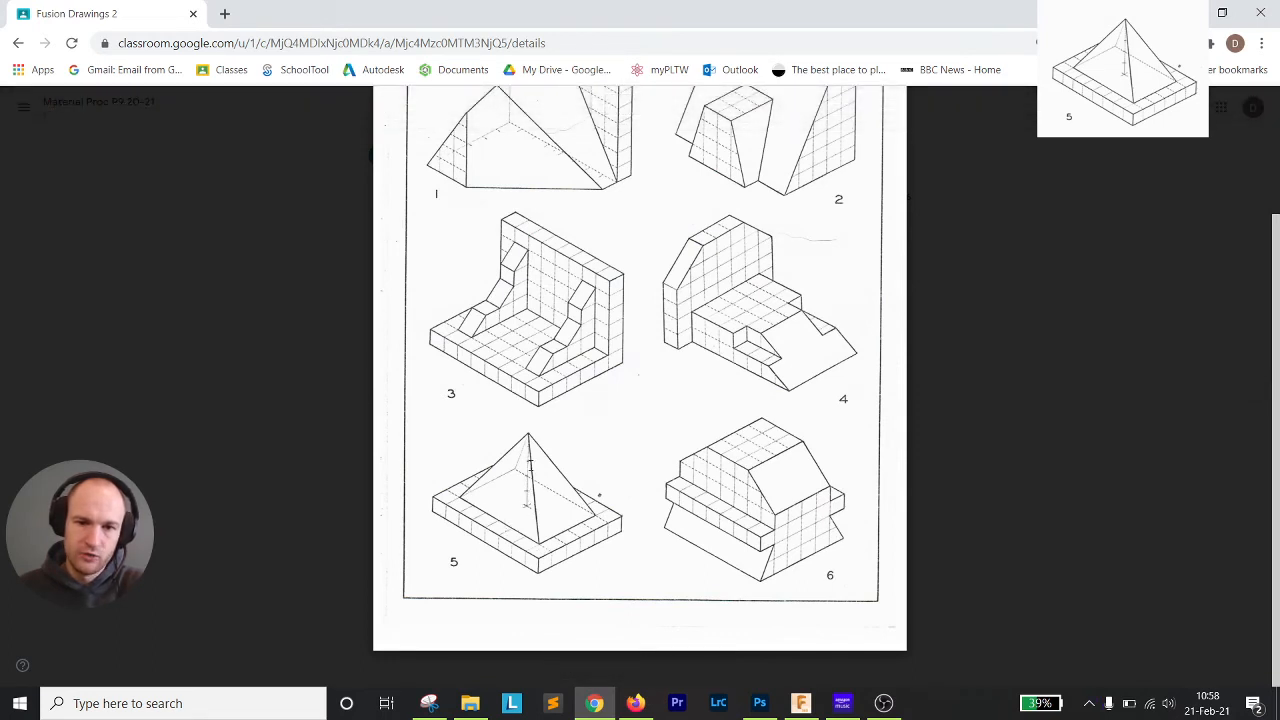
{"action": "left_click", "coordinate": [801, 703]}
{"action": "left_click", "coordinate": [162, 80]}
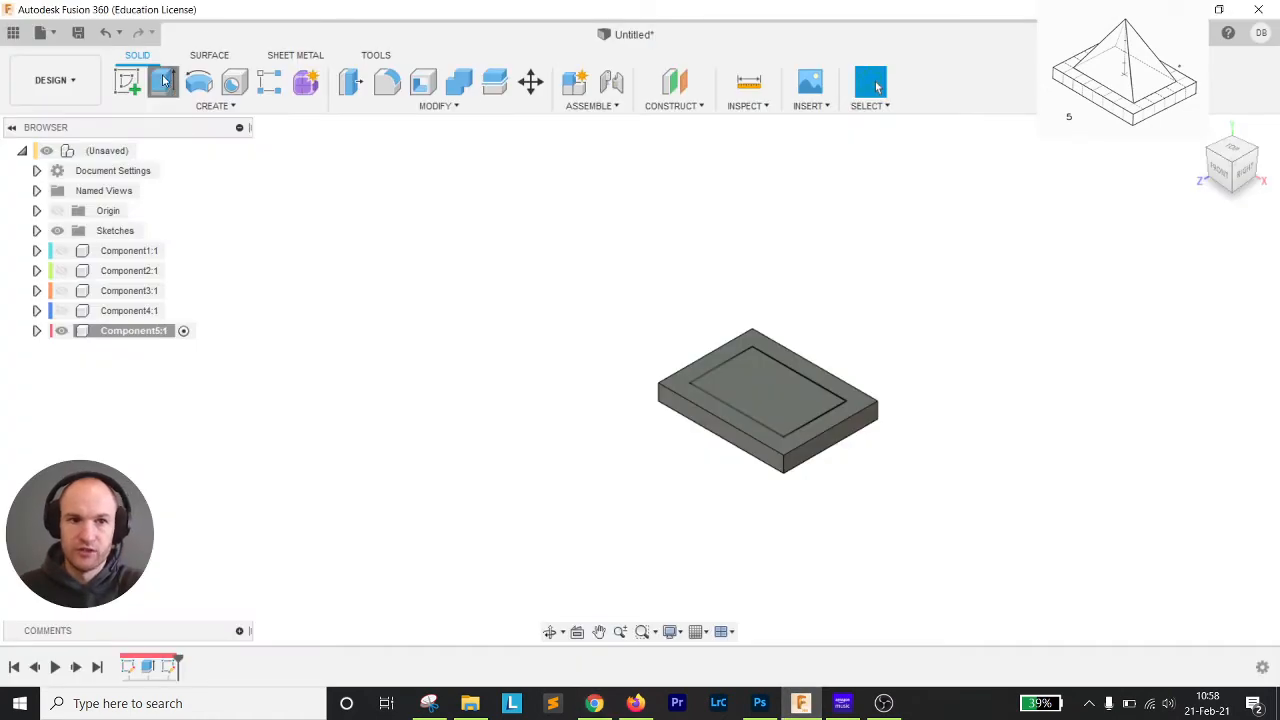
{"action": "left_click", "coordinate": [777, 416]}
{"action": "left_click_drag", "start_coordinate": [768, 395], "coordinate": [766, 287]}
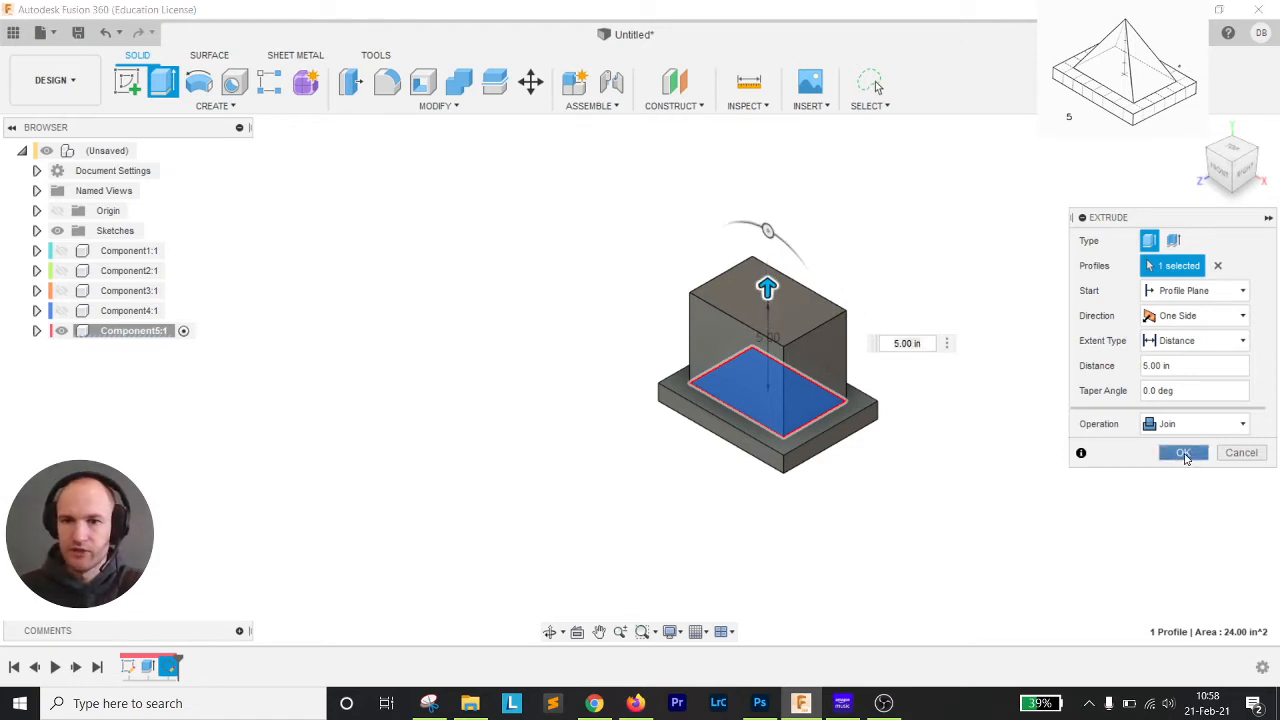
{"action": "left_click", "coordinate": [1184, 455]}
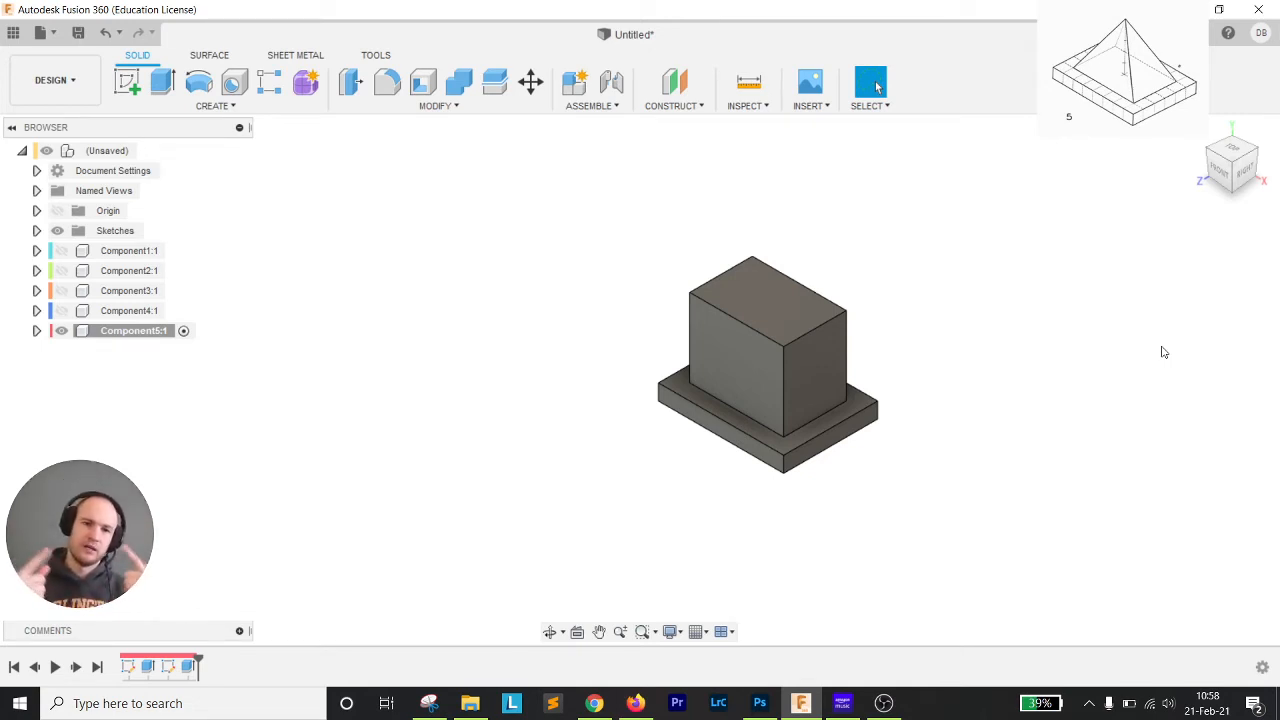
- Sketch on the block's front face two lines joining its bottom corners to the midpoint of its top edge
{"action": "left_click", "coordinate": [136, 86]}
{"action": "left_click", "coordinate": [751, 365]}
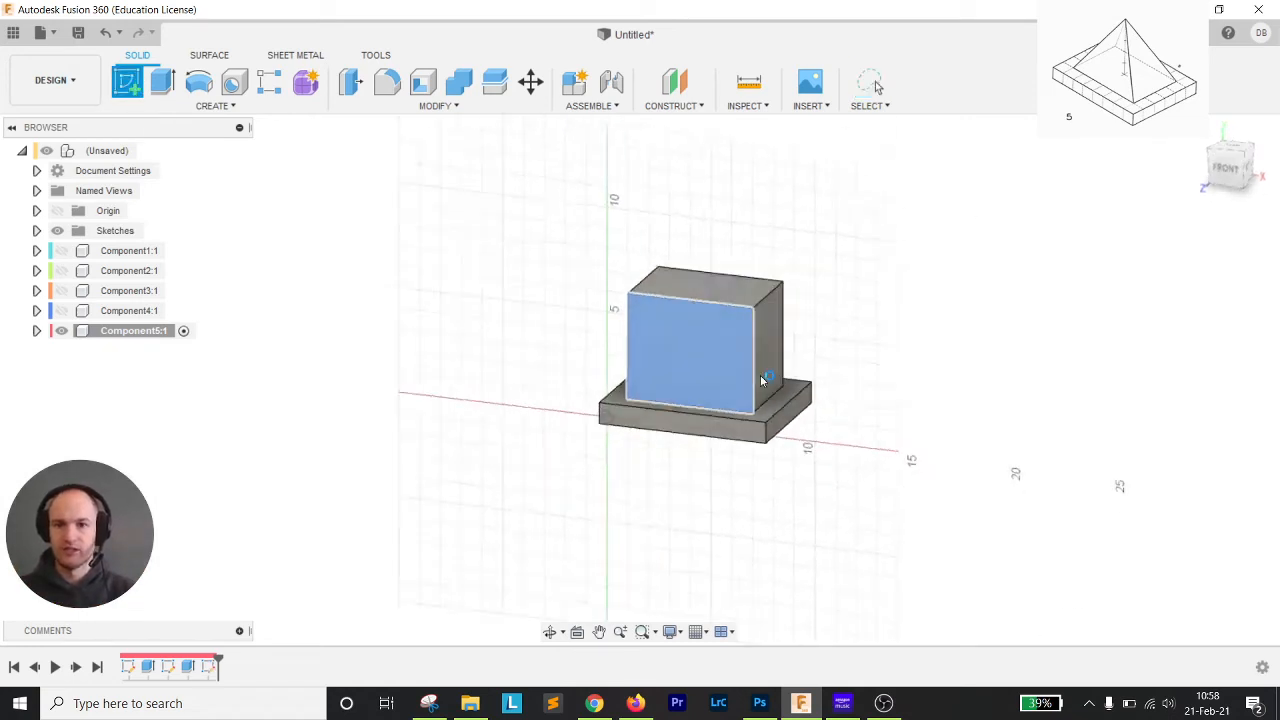
{"action": "key", "text": "l"}
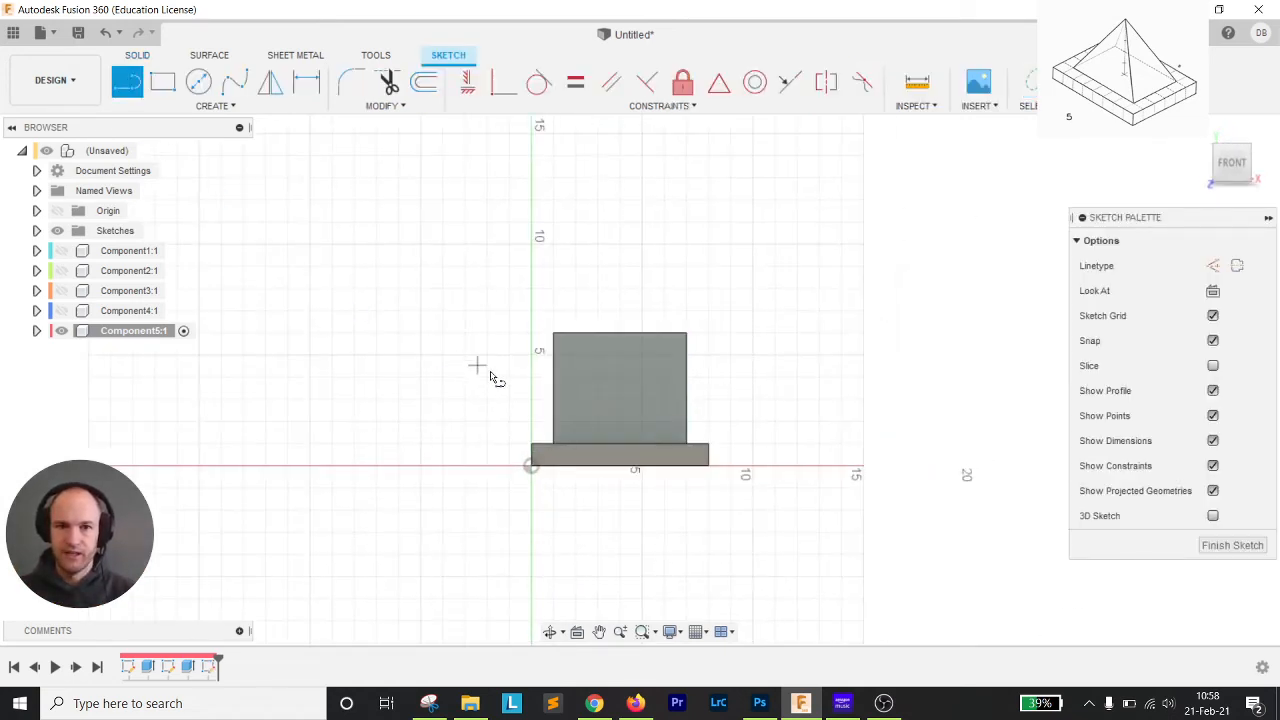
{"action": "left_click", "coordinate": [557, 445]}
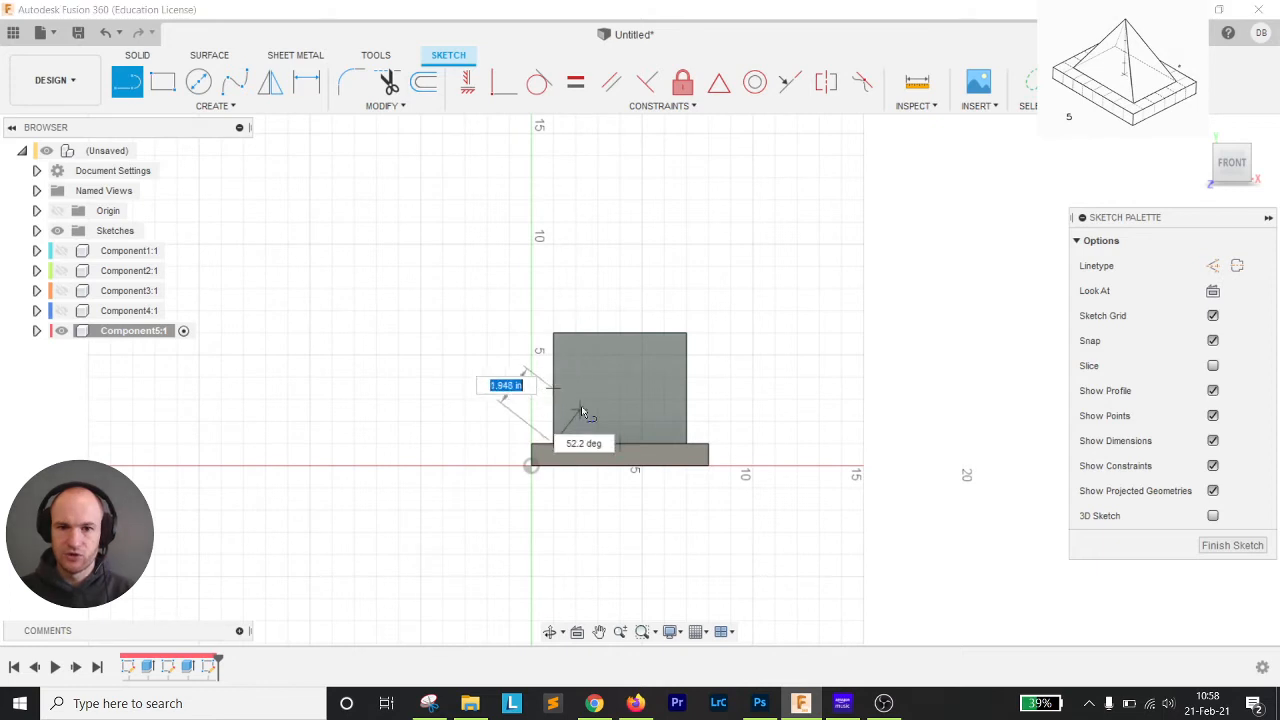
{"action": "double_click", "coordinate": [620, 333]}
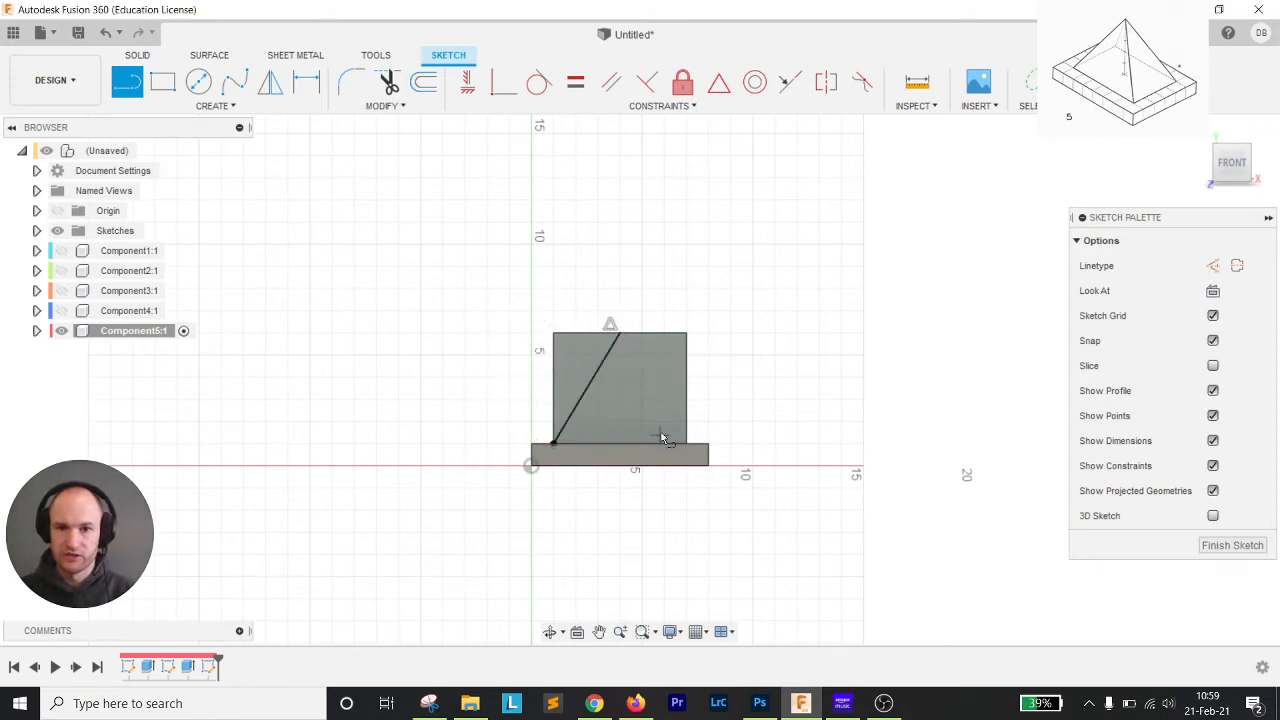
{"action": "left_click", "coordinate": [620, 333]}
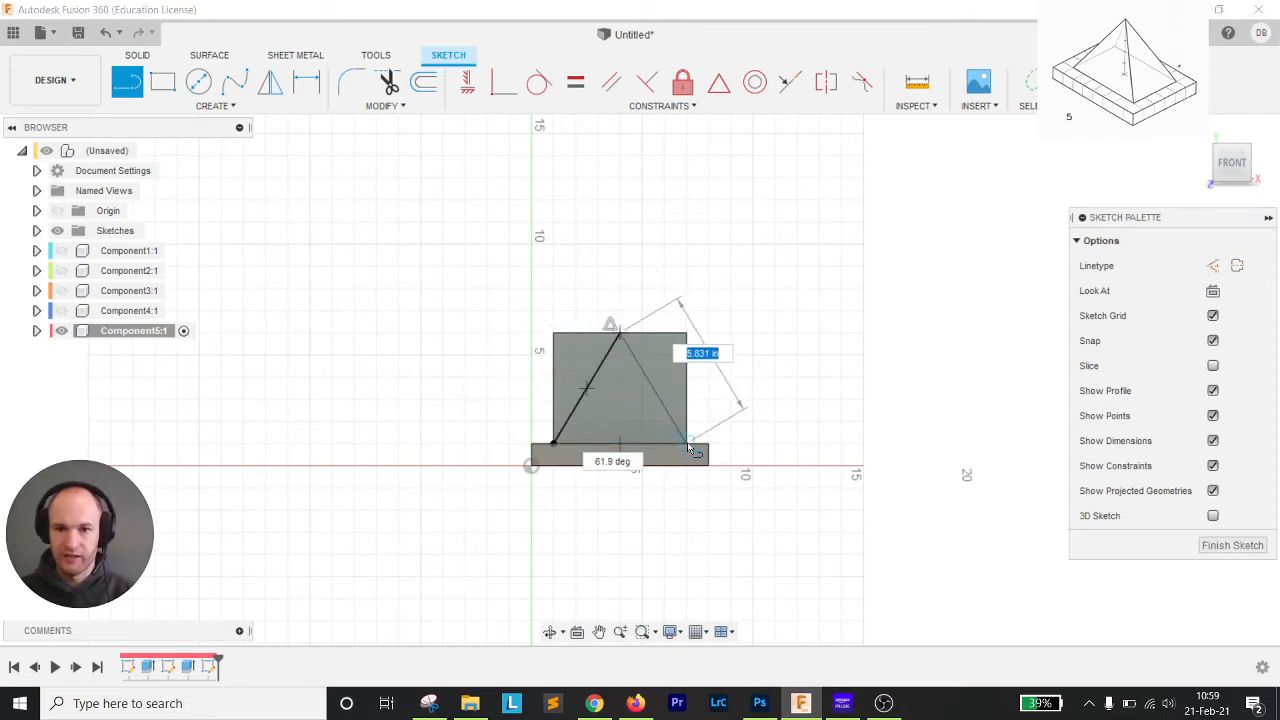
{"action": "double_click", "coordinate": [686, 443]}
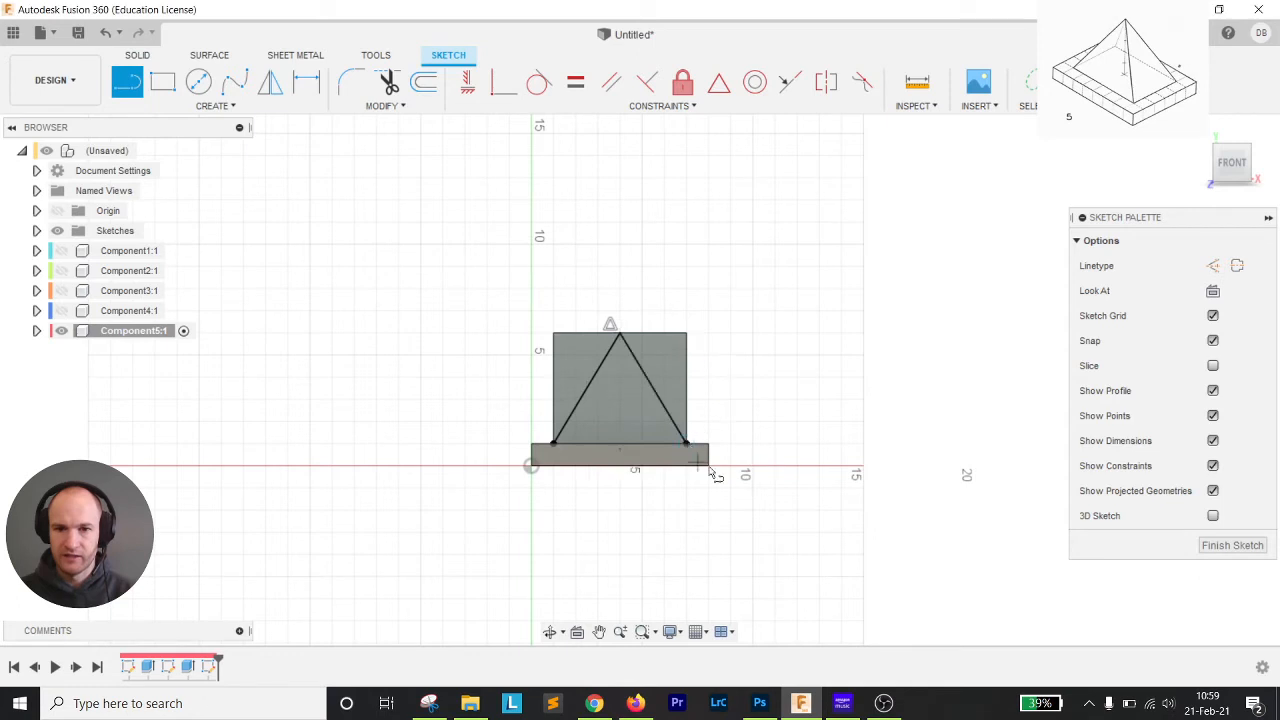
- Trace the front face's side and top edges with lines to close both corner triangles, and finish the sketch
{"action": "left_click", "coordinate": [555, 443]}
{"action": "double_click", "coordinate": [554, 334]}
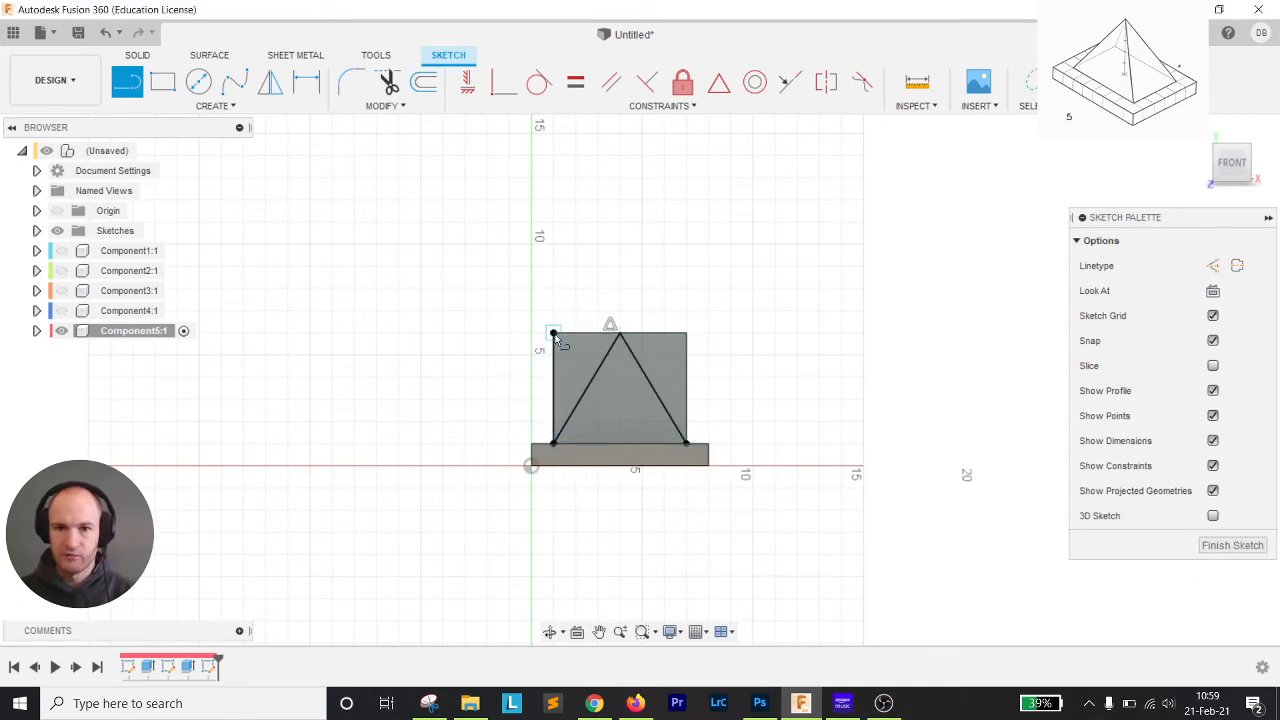
{"action": "left_click", "coordinate": [554, 334]}
{"action": "double_click", "coordinate": [686, 333]}
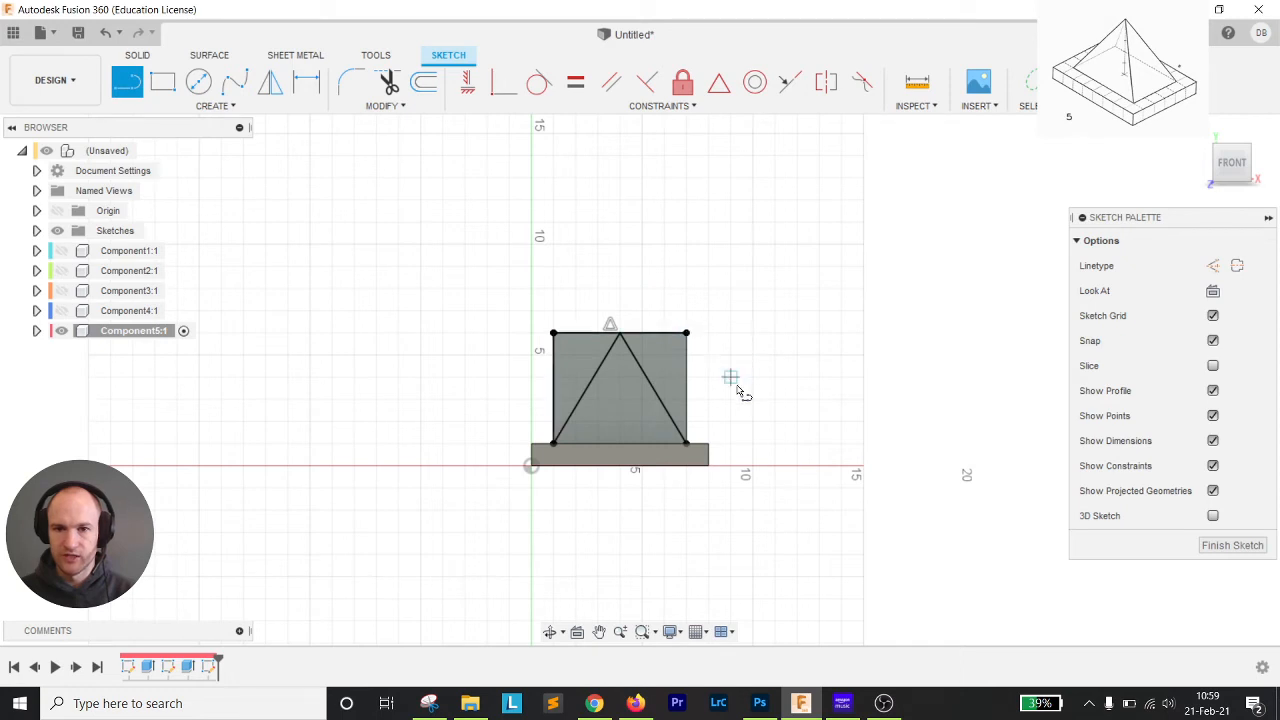
{"action": "left_click", "coordinate": [686, 443]}
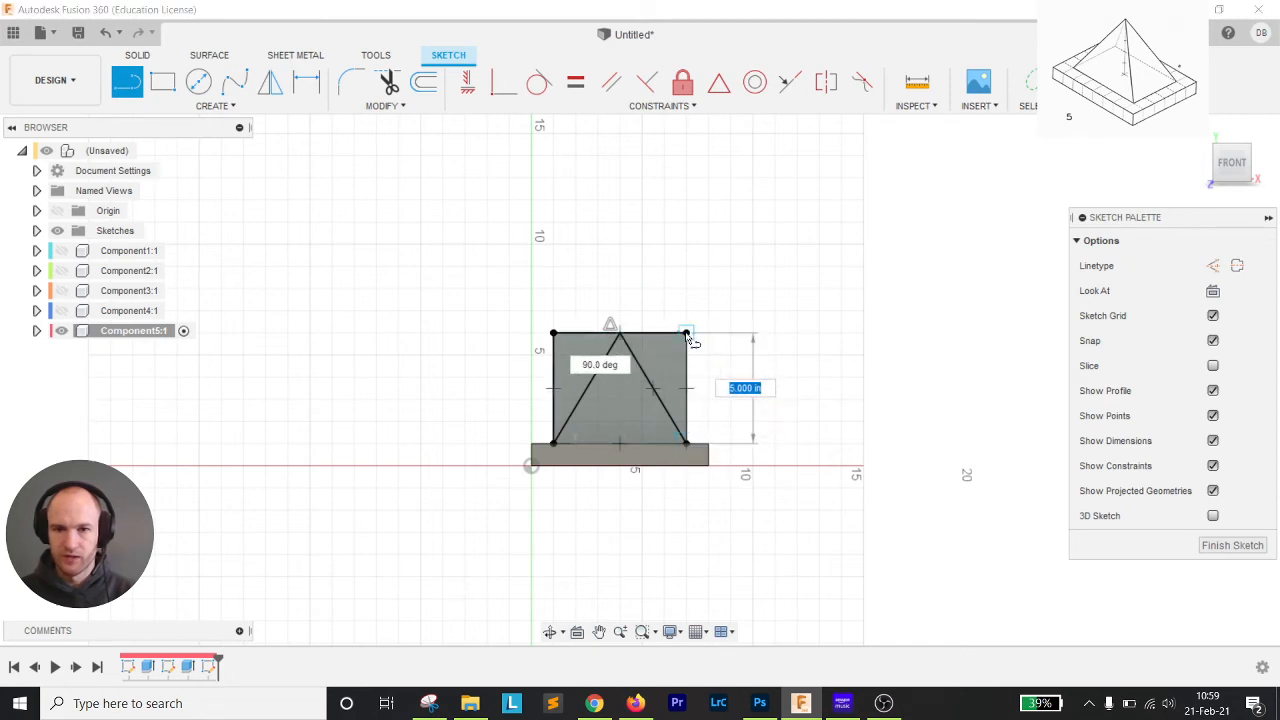
{"action": "double_click", "coordinate": [686, 333]}
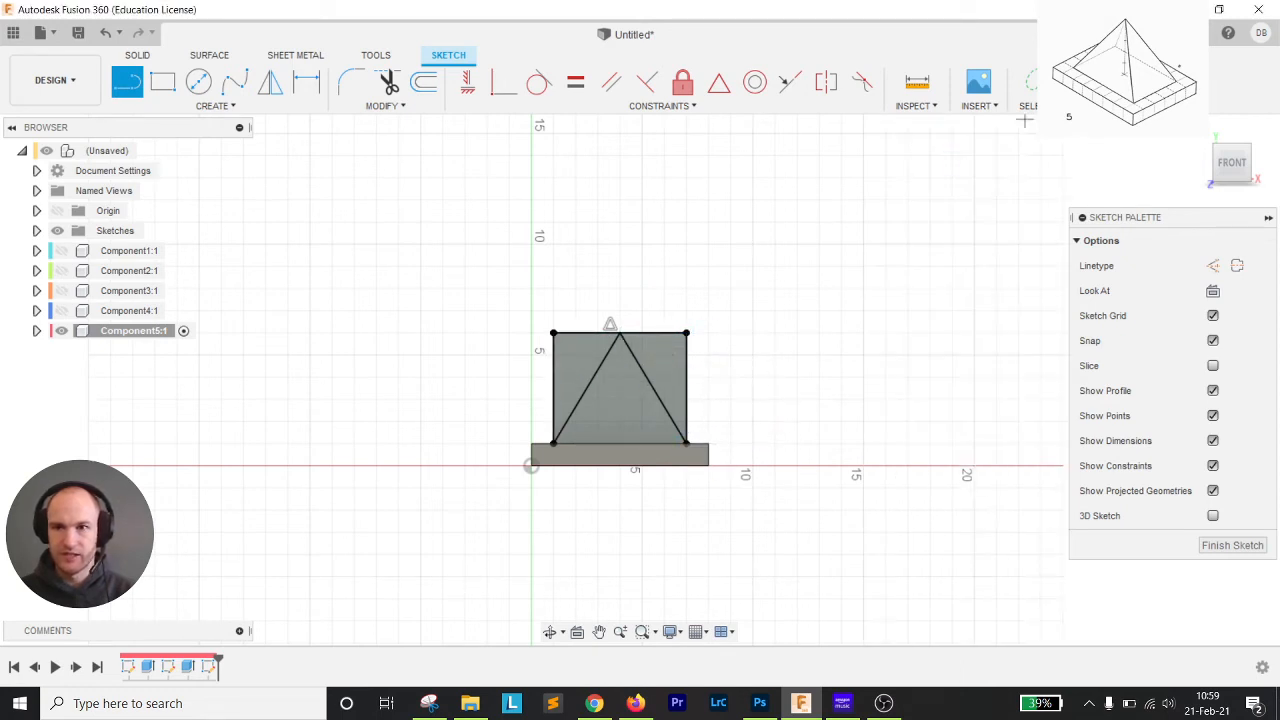
{"action": "left_click", "coordinate": [1105, 82]}
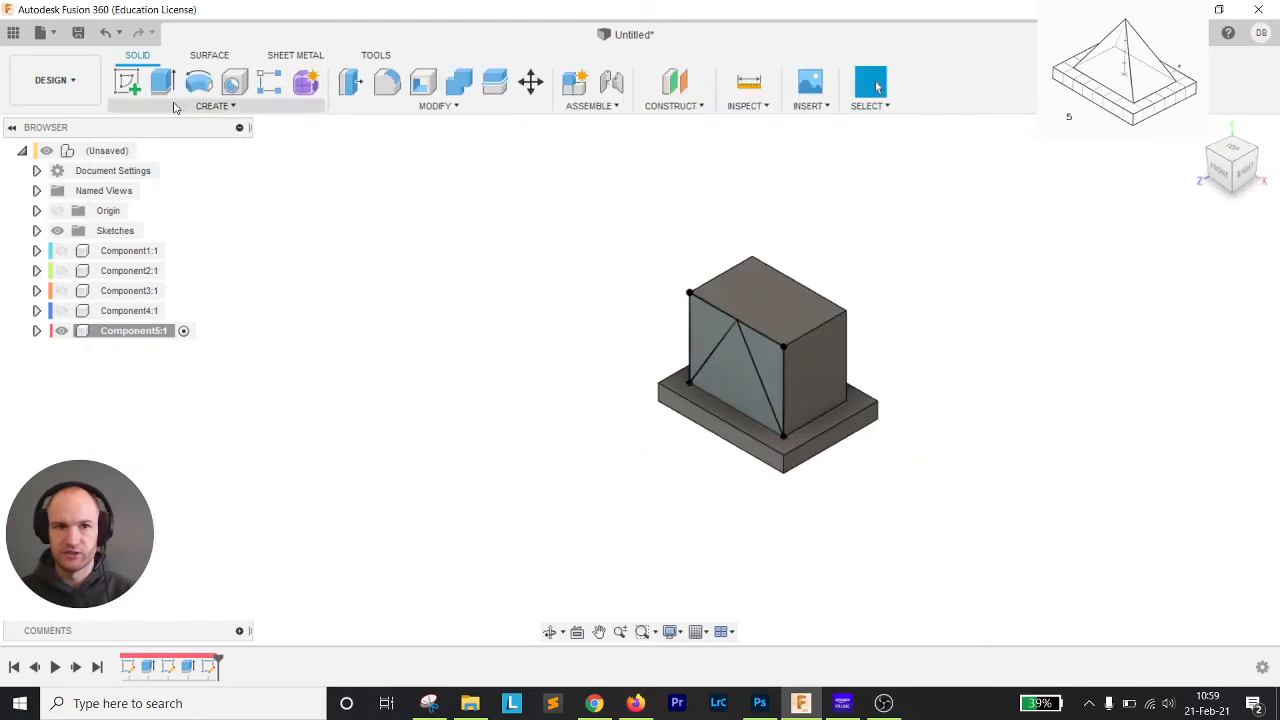
- Sketch on the block's right face two lines joining its bottom corners to the midpoint of its top edge
{"action": "left_click", "coordinate": [130, 82]}
{"action": "left_click", "coordinate": [836, 370]}
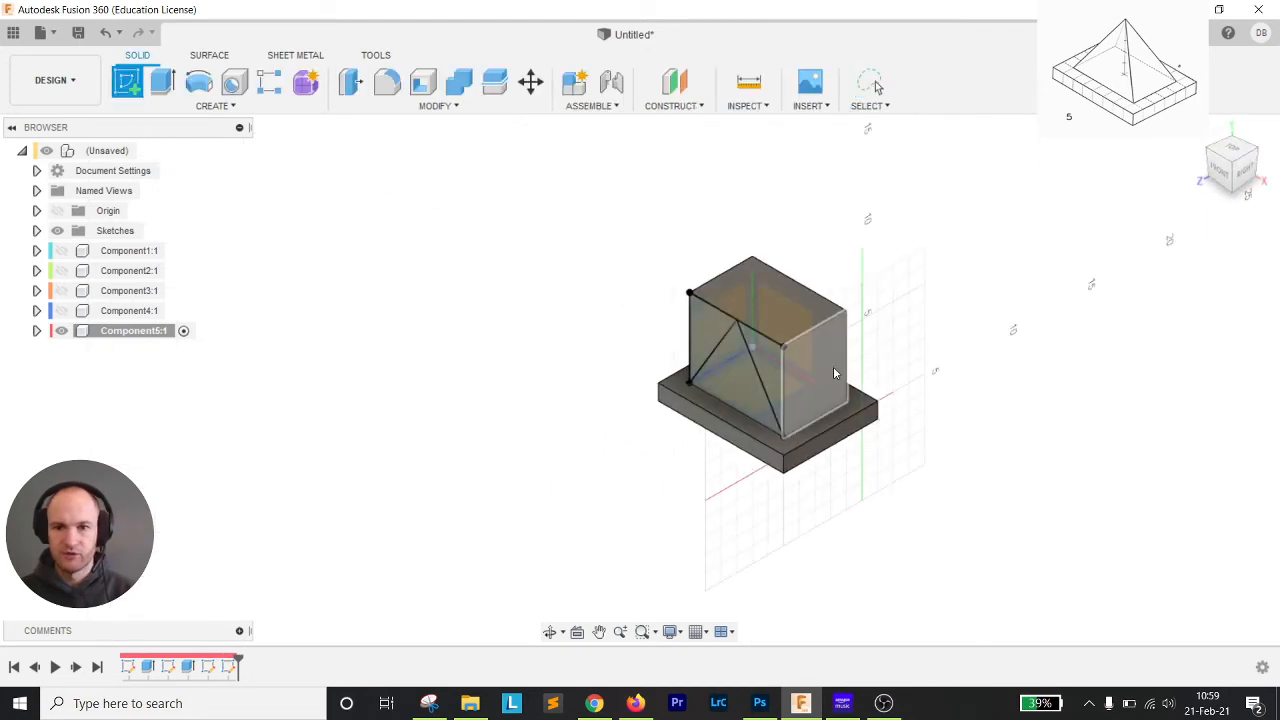
{"action": "left_click", "coordinate": [127, 82]}
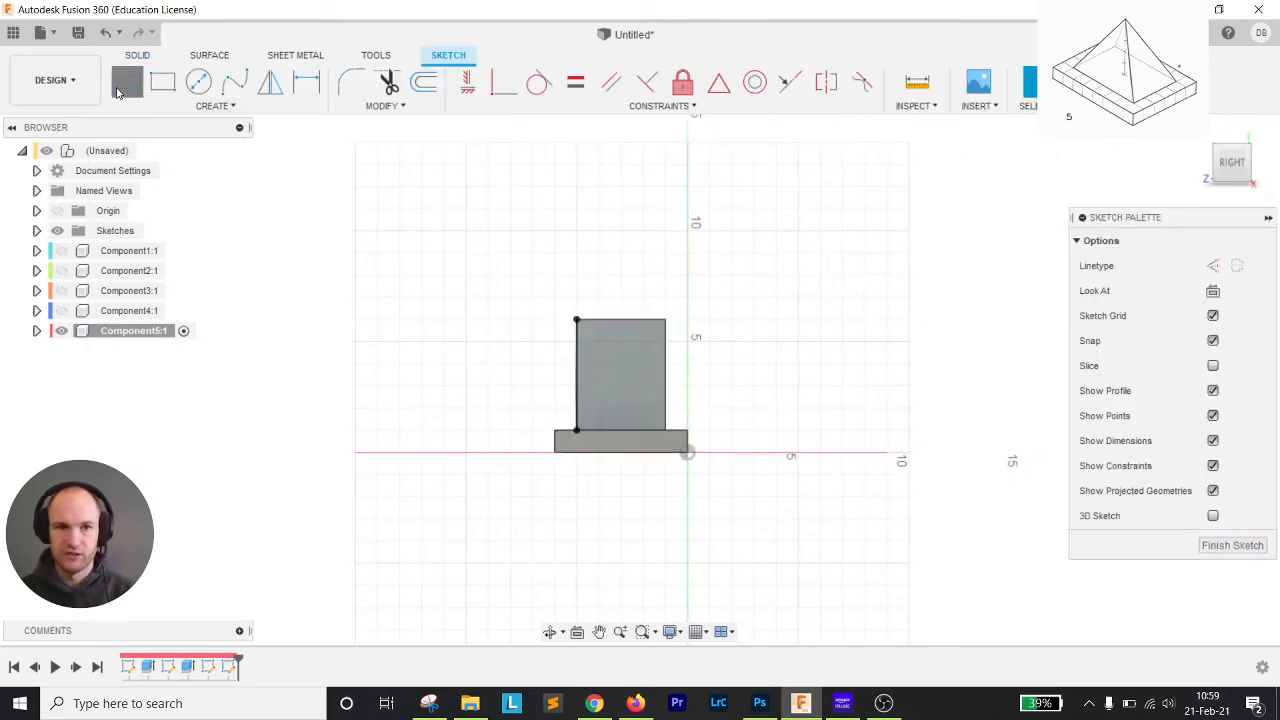
{"action": "left_click", "coordinate": [577, 430]}
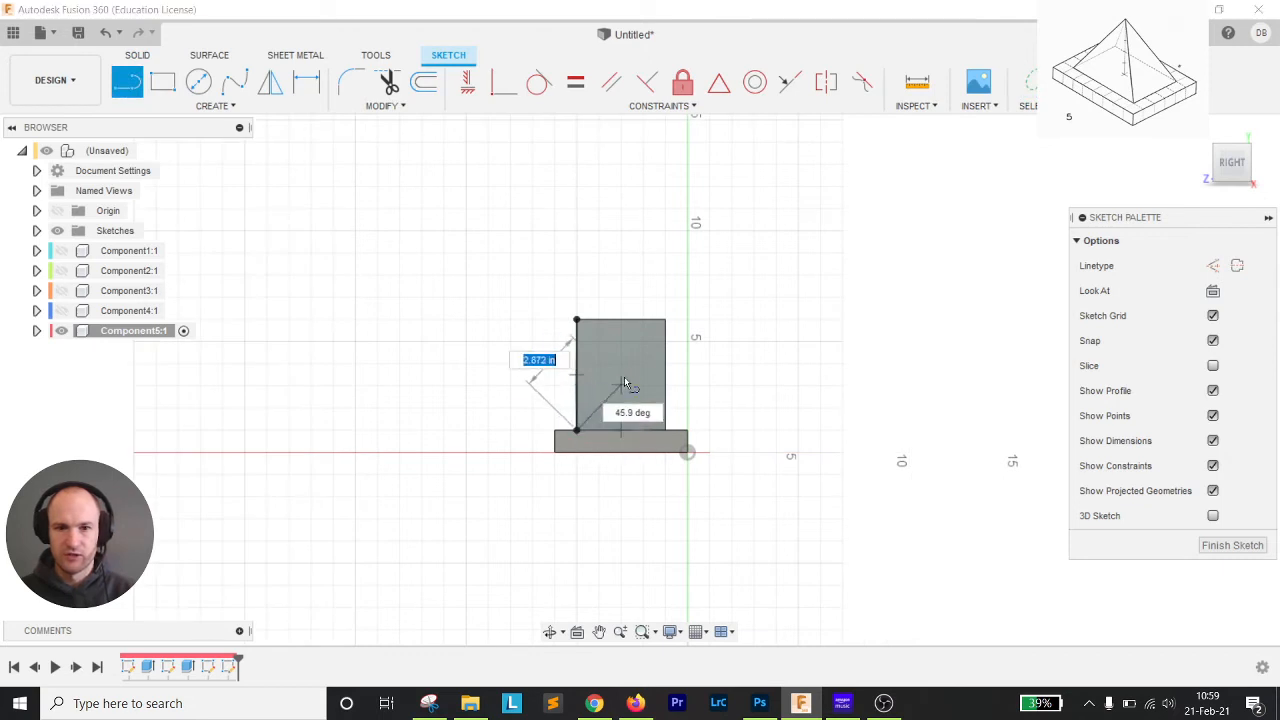
{"action": "left_click", "coordinate": [622, 320]}
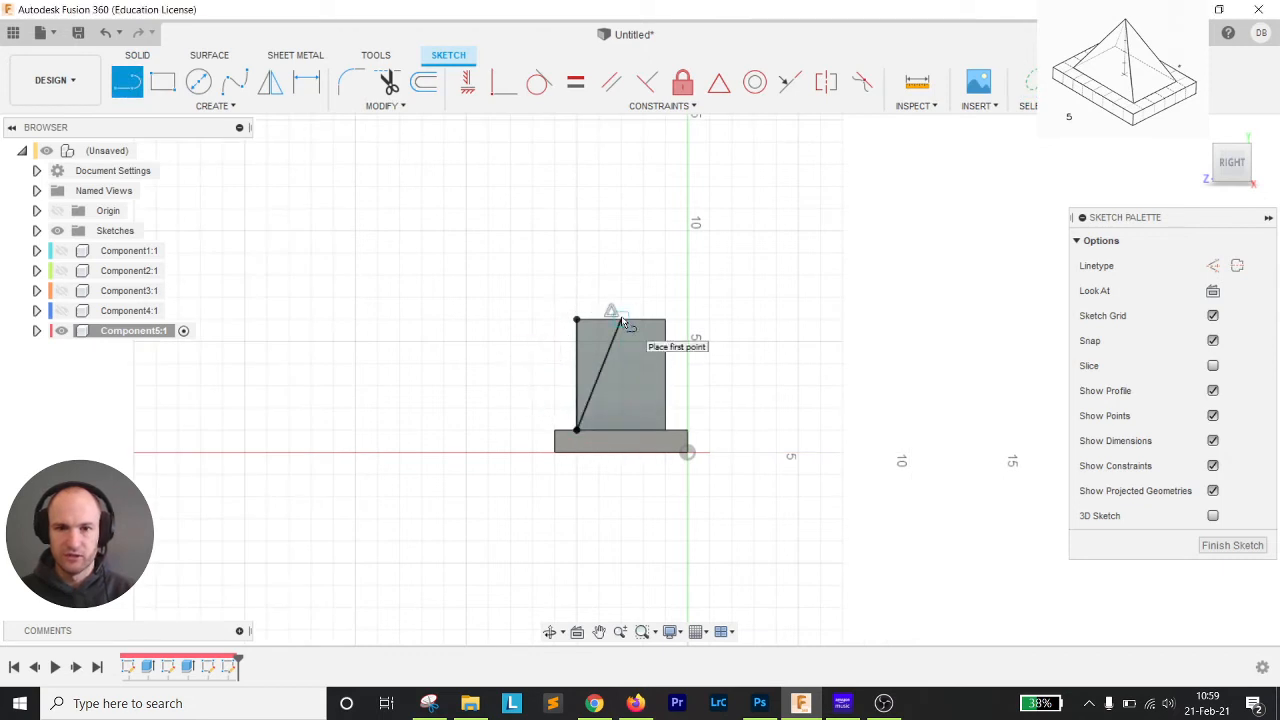
{"action": "double_click", "coordinate": [665, 429]}
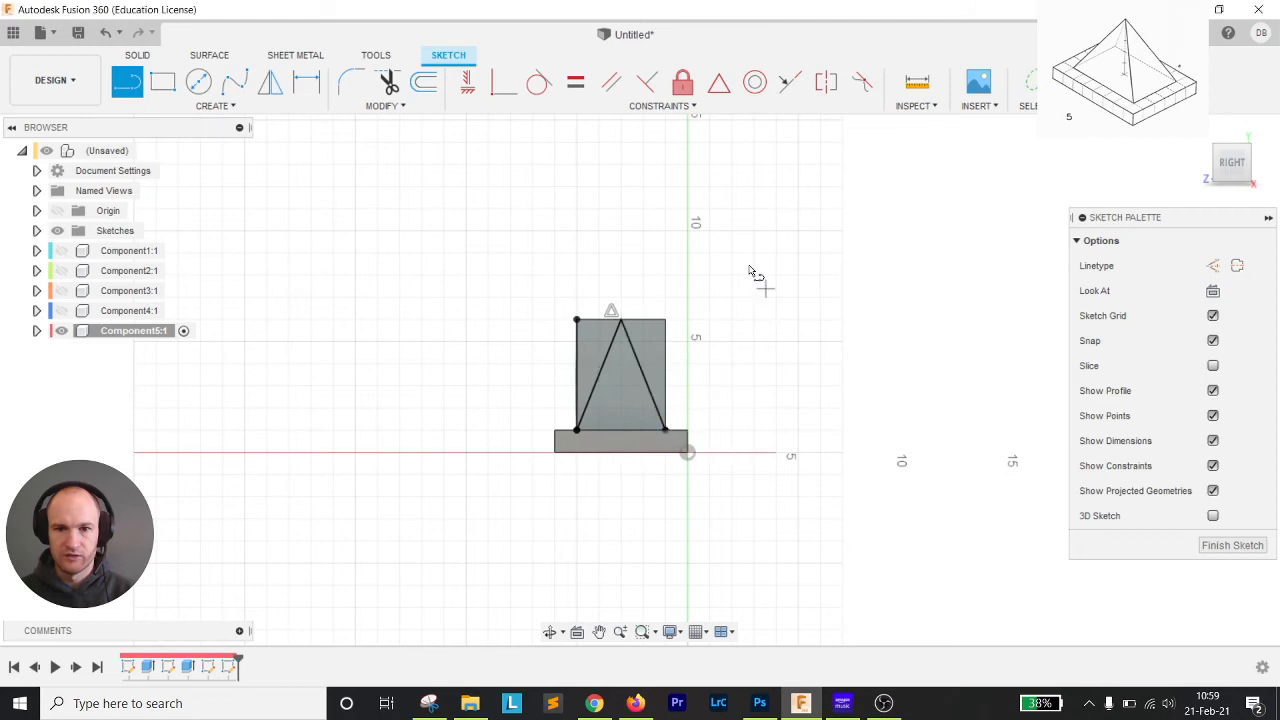
- Trace the right face's side and top edges with lines to close both corner triangles, and finish the sketch
{"action": "left_click", "coordinate": [666, 430]}
{"action": "double_click", "coordinate": [665, 320]}
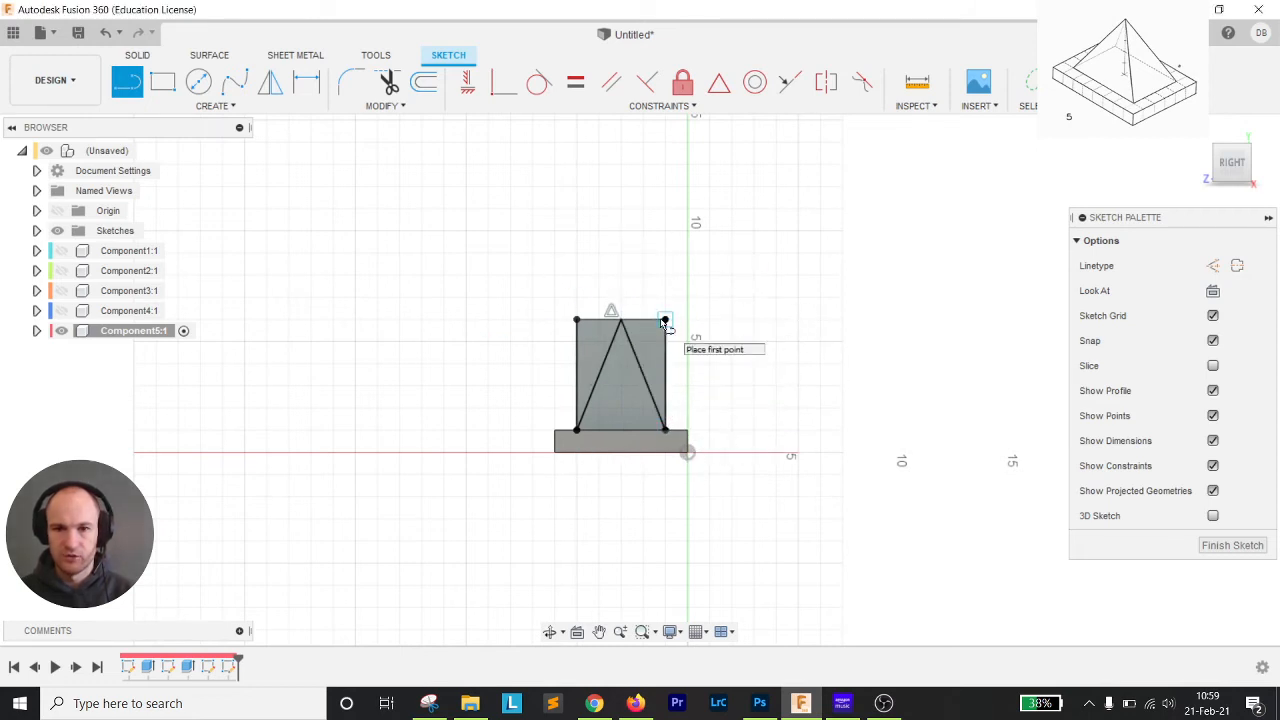
{"action": "left_click", "coordinate": [665, 320]}
{"action": "double_click", "coordinate": [576, 320]}
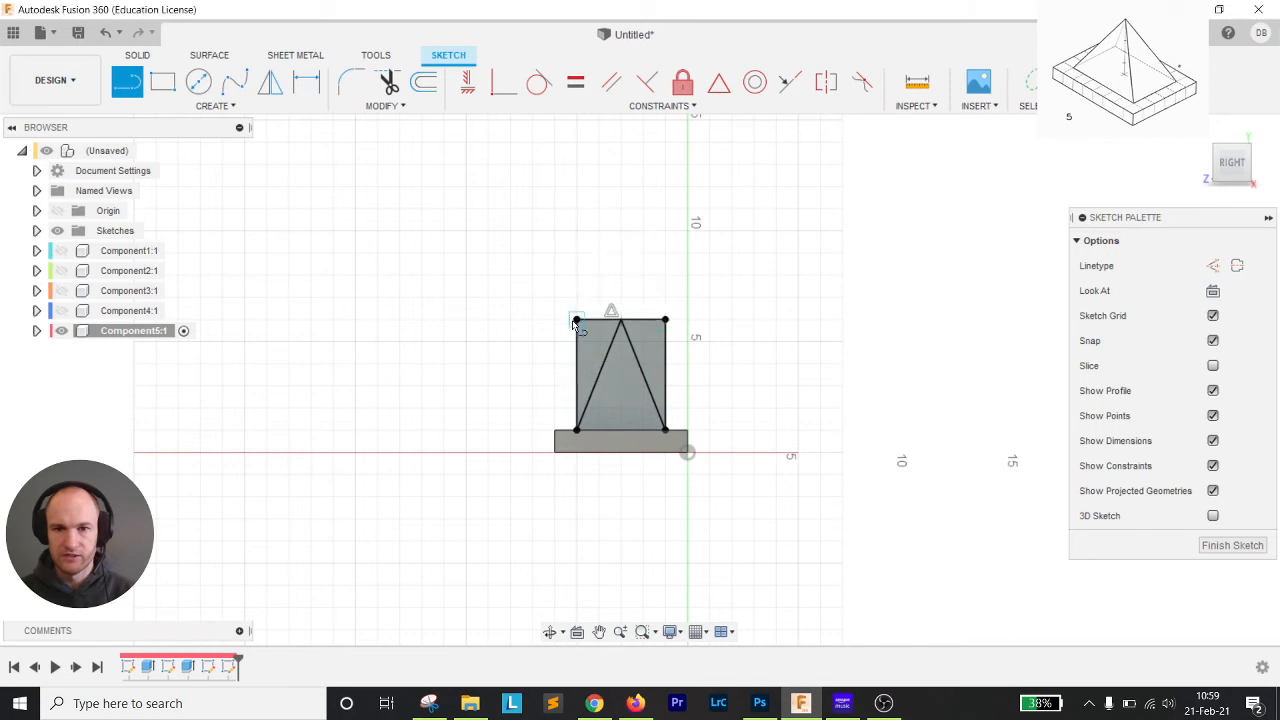
{"action": "left_click", "coordinate": [576, 320]}
{"action": "double_click", "coordinate": [576, 430]}
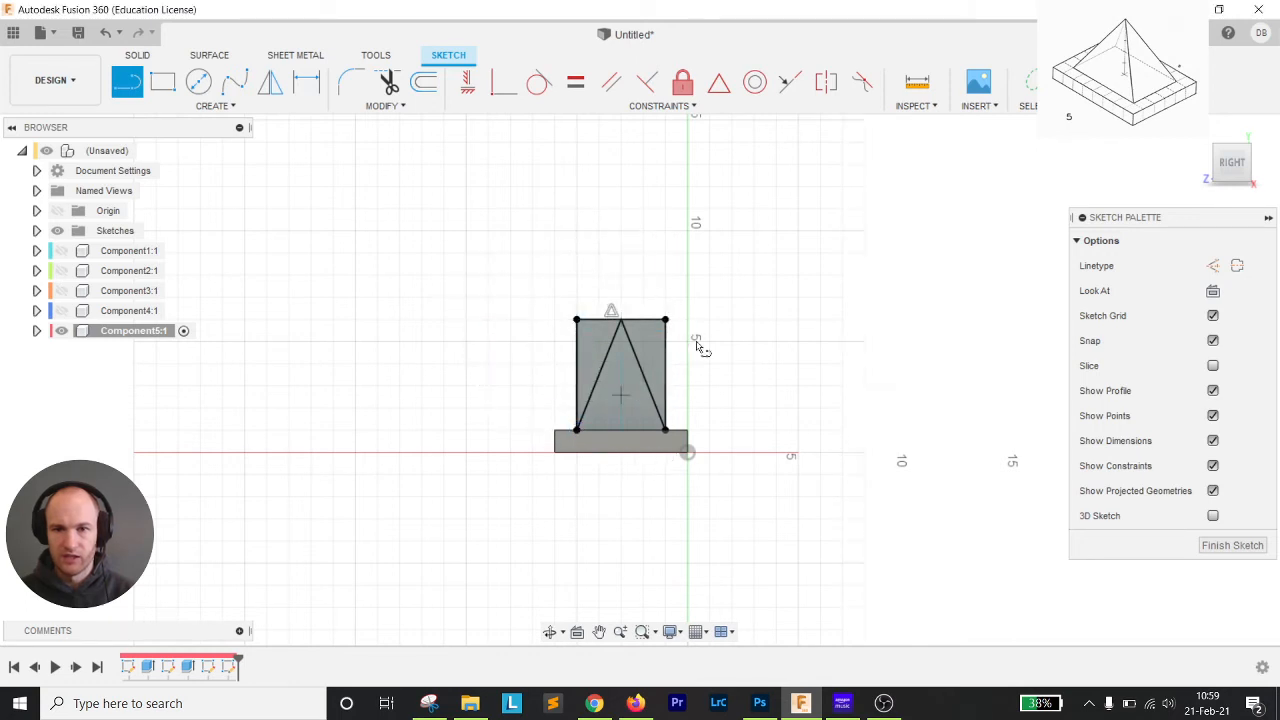
{"action": "left_click", "coordinate": [1098, 84]}
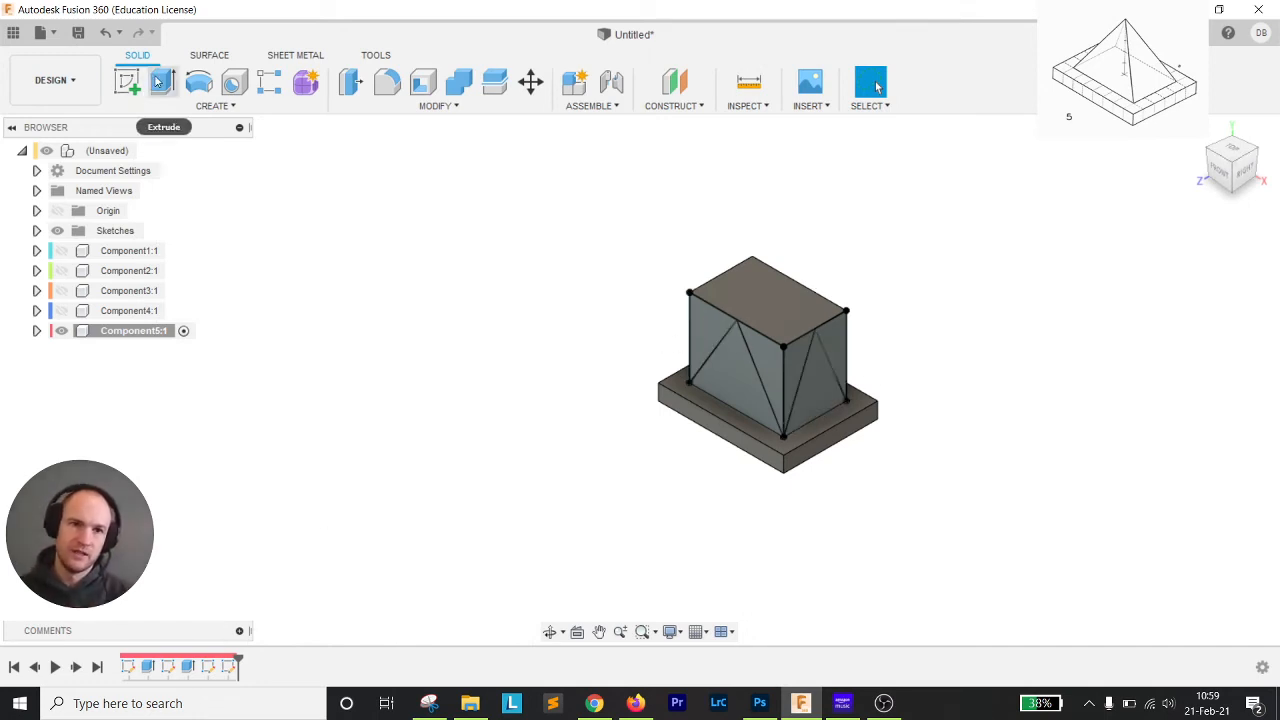
- Extrude the two corner triangles of the front-face sketch backward through the whole block as a cut
{"action": "left_click", "coordinate": [157, 82]}
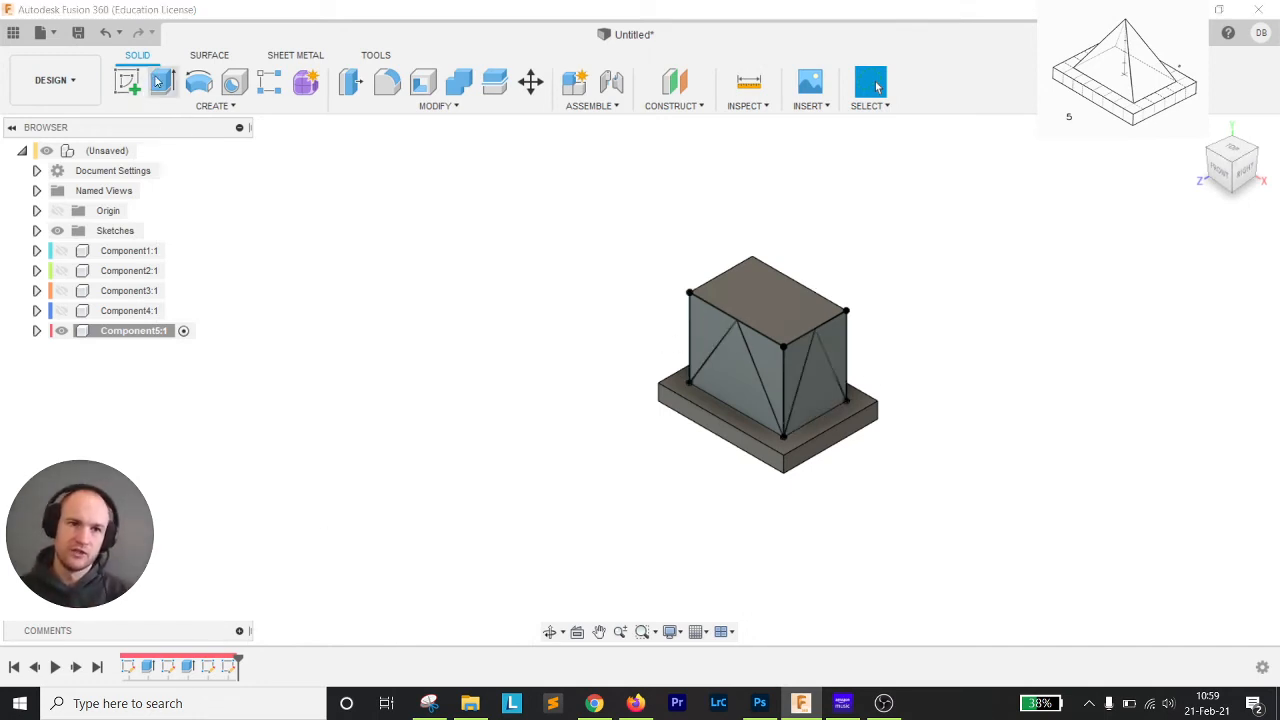
{"action": "left_click", "coordinate": [698, 330]}
{"action": "left_click", "coordinate": [766, 355]}
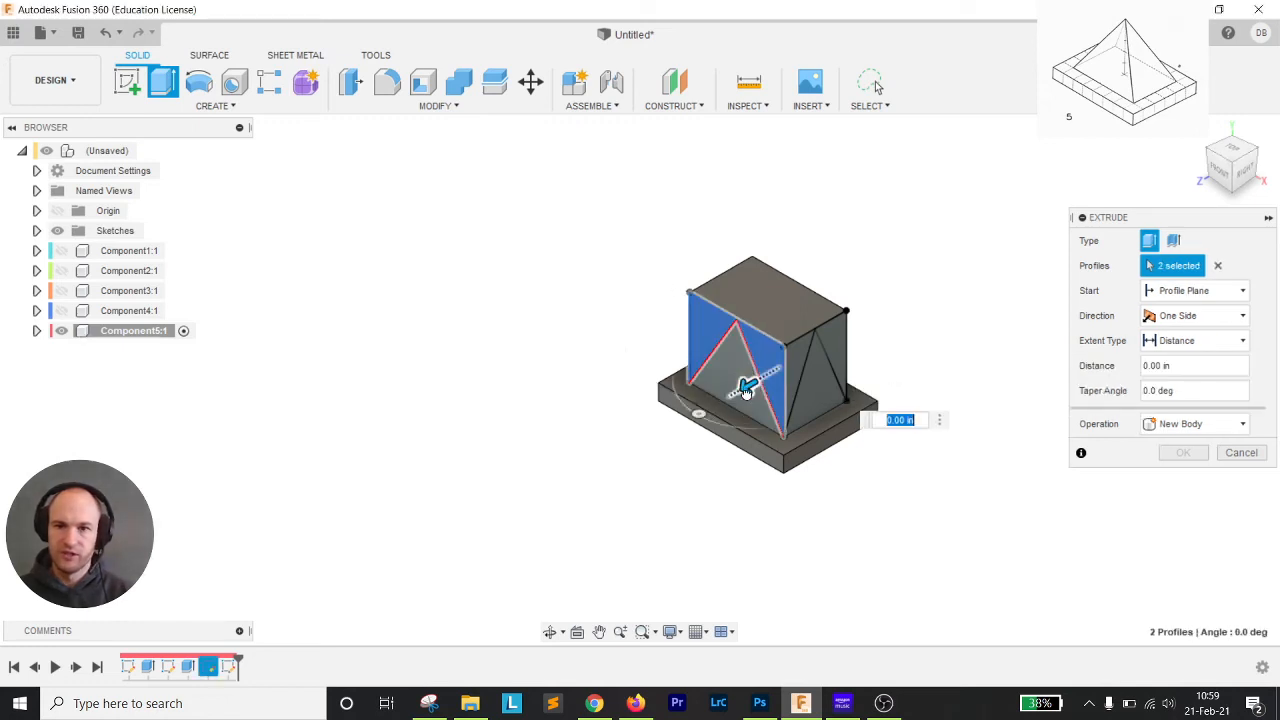
{"action": "left_click_drag", "start_coordinate": [746, 392], "coordinate": [914, 282]}
{"action": "left_click", "coordinate": [1178, 477]}
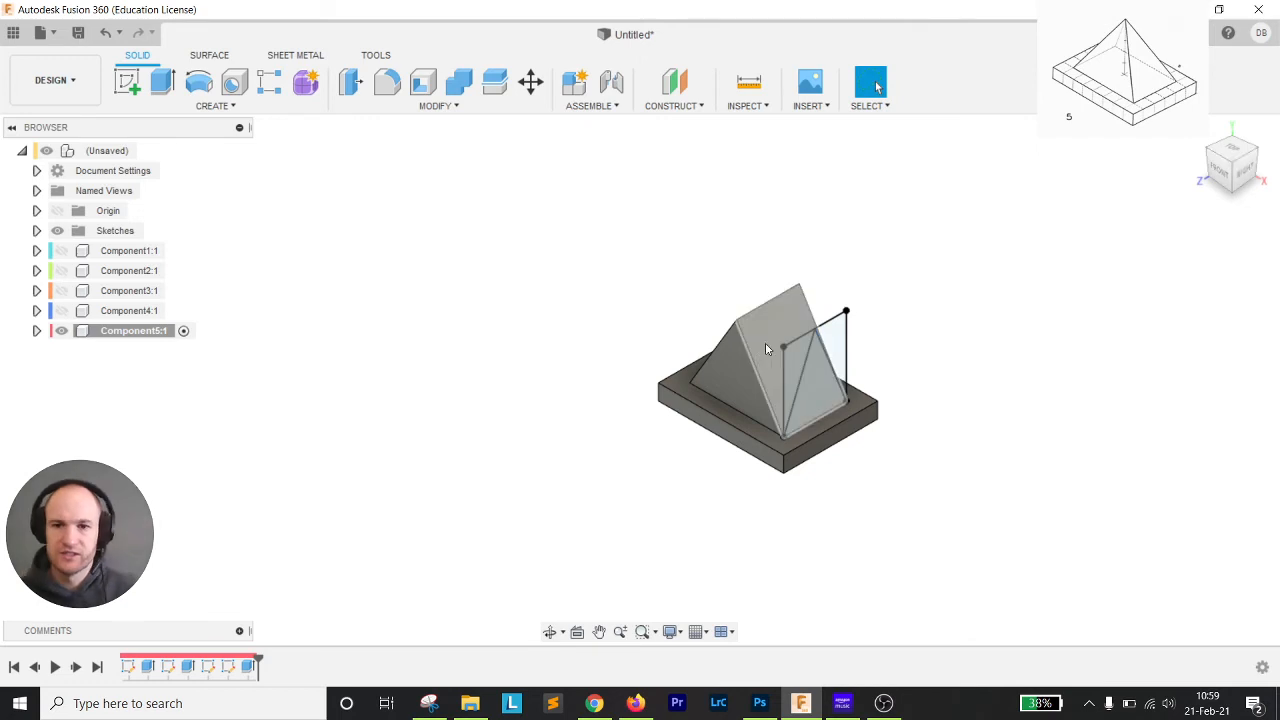
{"action": "left_click", "coordinate": [130, 80]}
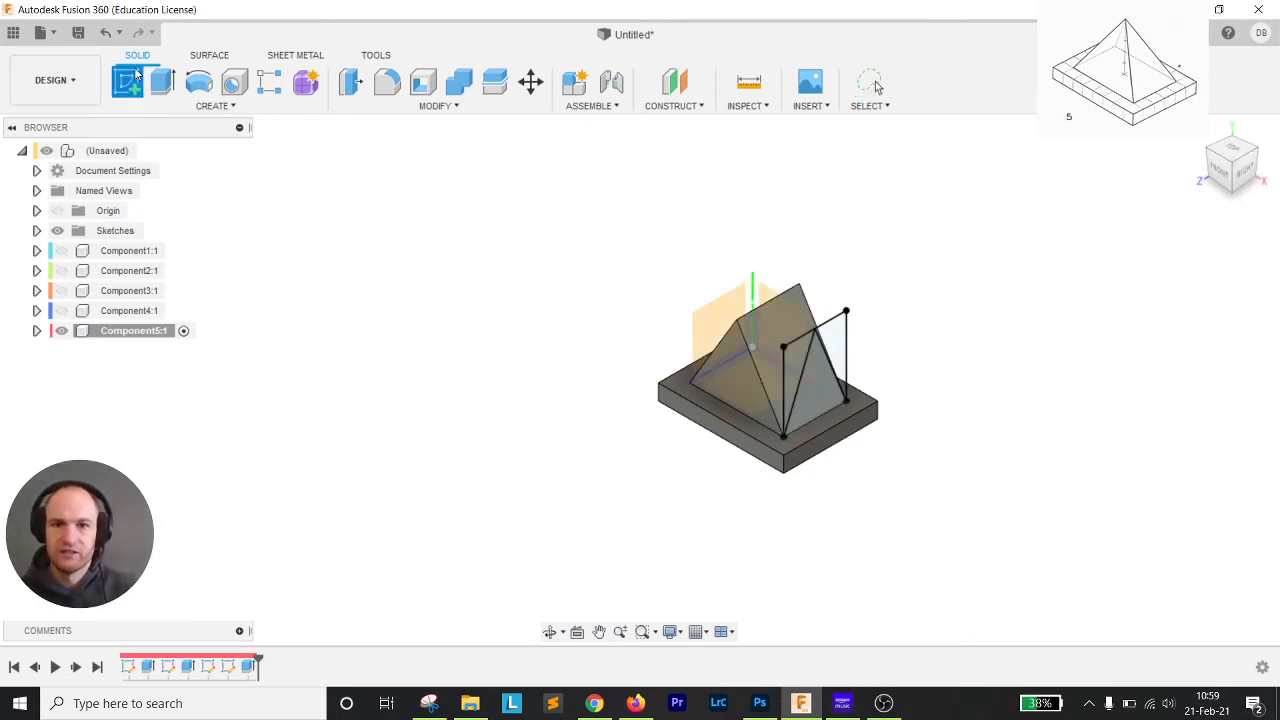
{"action": "left_click", "coordinate": [758, 323]}
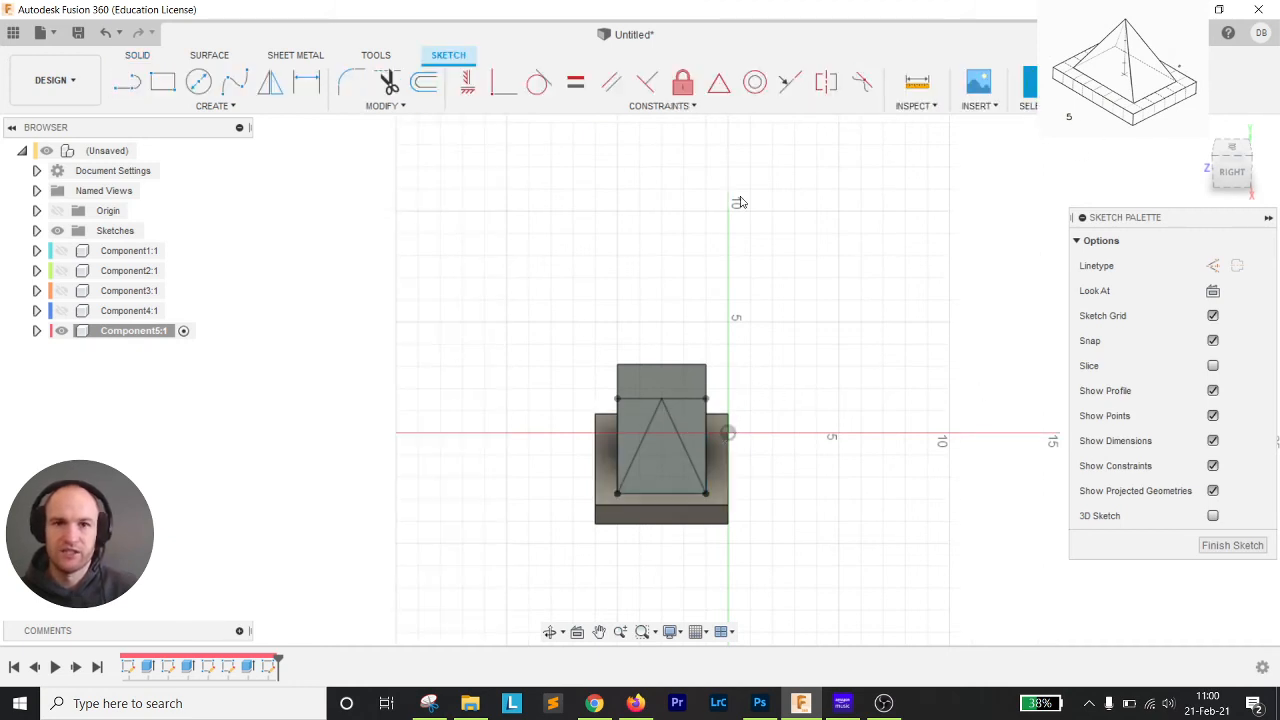
{"action": "left_click", "coordinate": [1100, 84]}
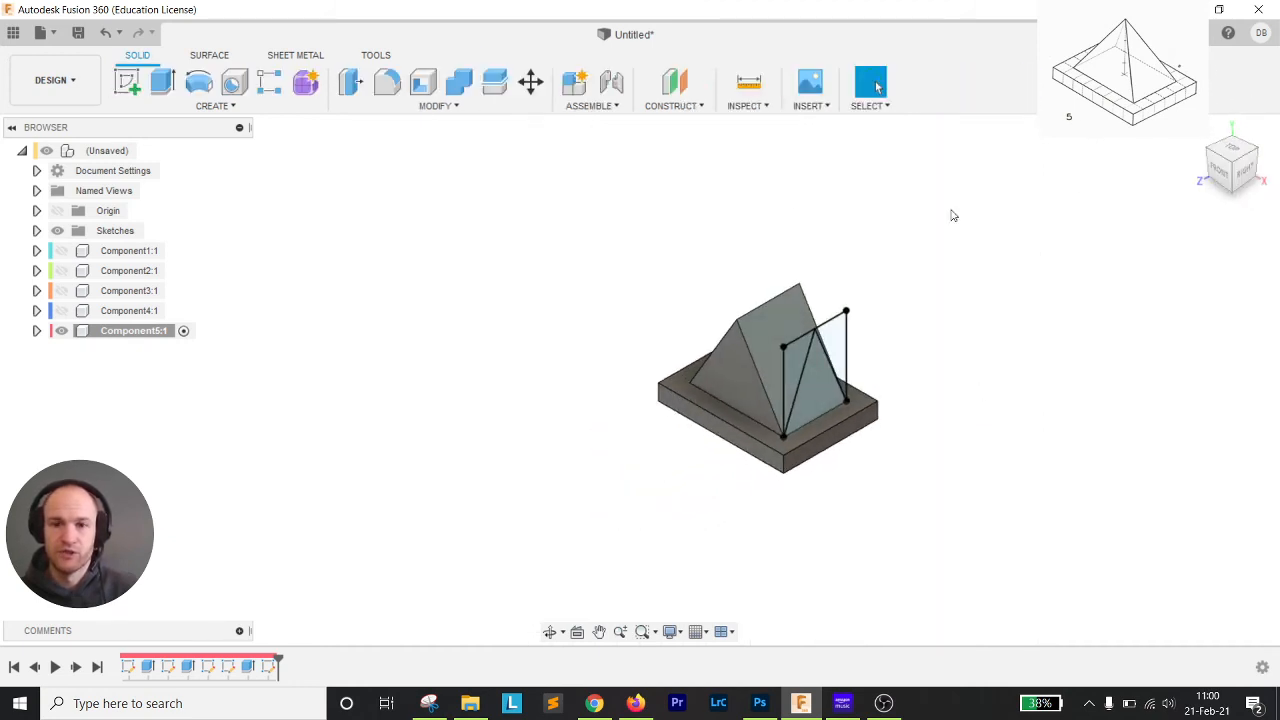
- Cut the right-face sketch's two corner triangles -9.00 in through the prism, and delete the empty sketch on the sloped face
{"action": "left_click", "coordinate": [162, 82]}
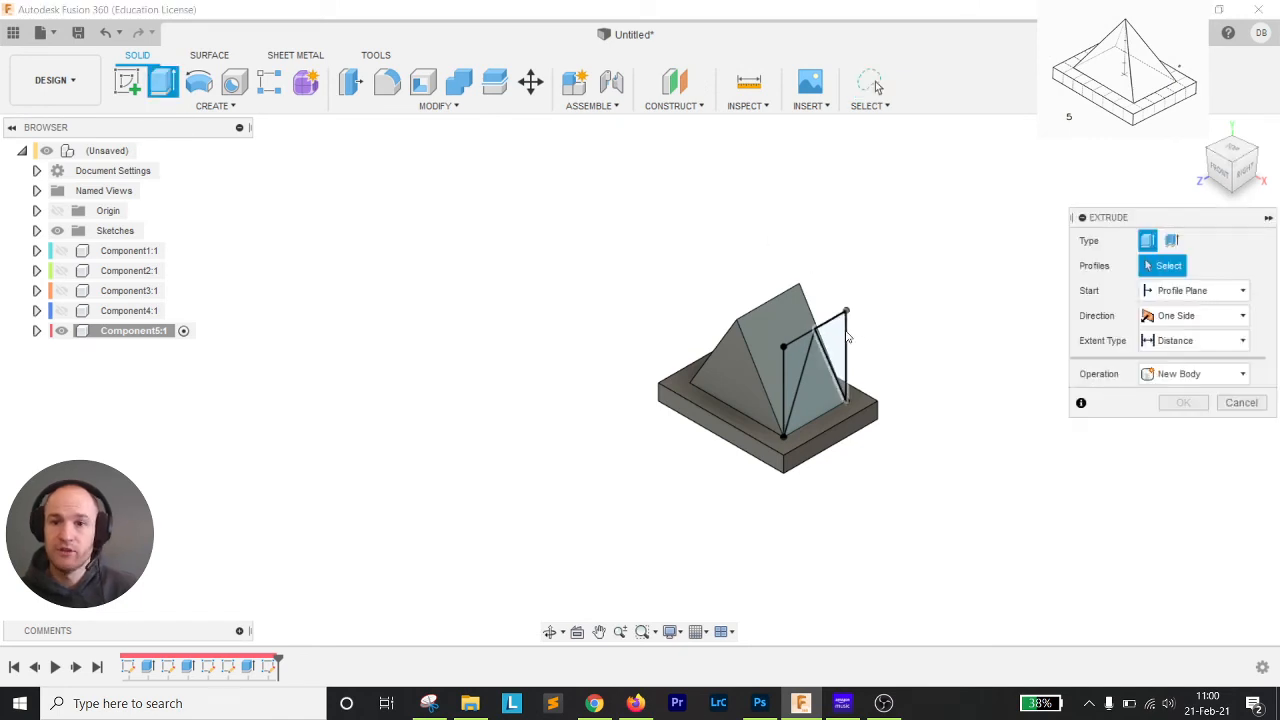
{"action": "left_click", "coordinate": [845, 337]}
{"action": "left_click", "coordinate": [805, 380]}
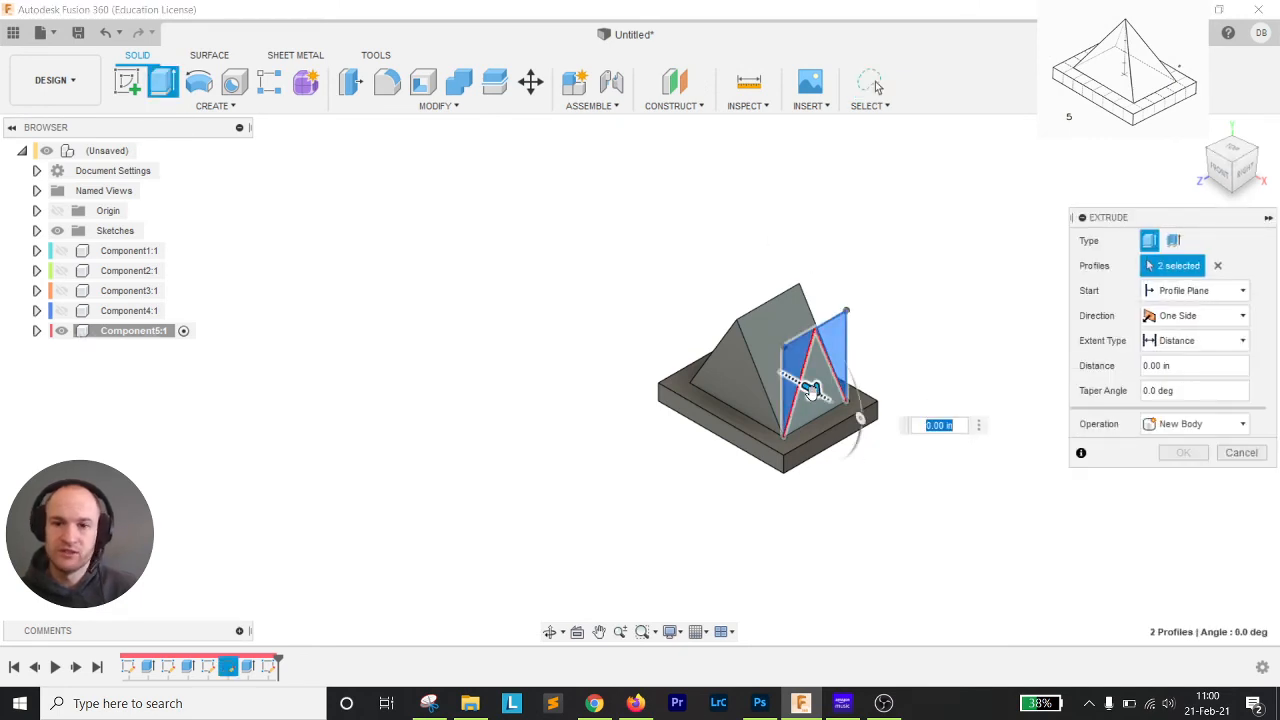
{"action": "left_click_drag", "start_coordinate": [810, 390], "coordinate": [646, 294]}
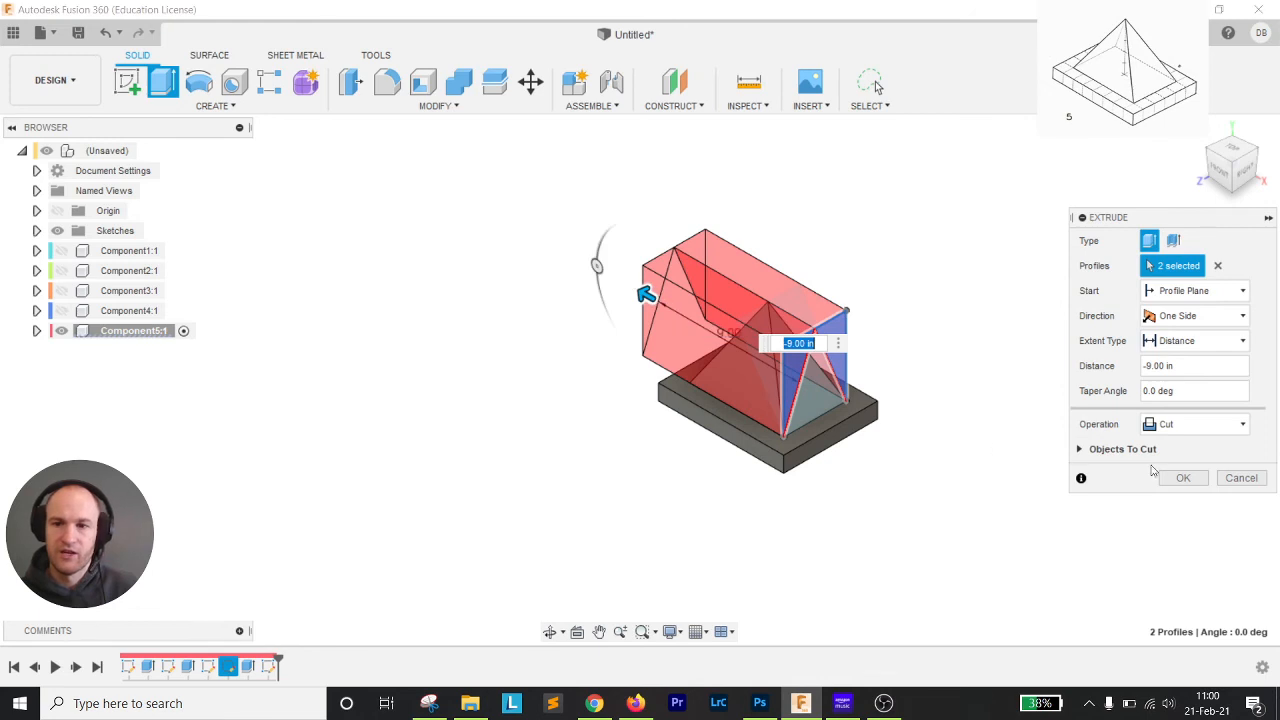
{"action": "left_click", "coordinate": [1194, 486]}
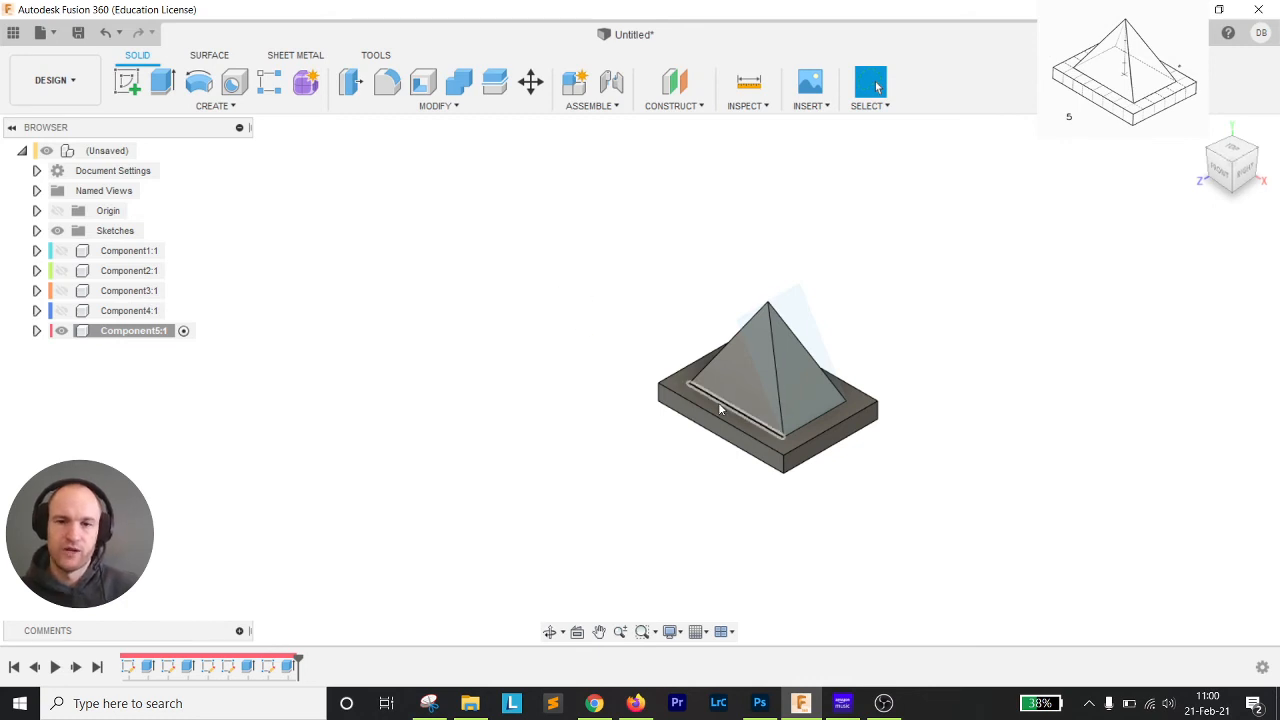
{"action": "right_click", "coordinate": [267, 667]}
{"action": "left_click", "coordinate": [297, 556]}
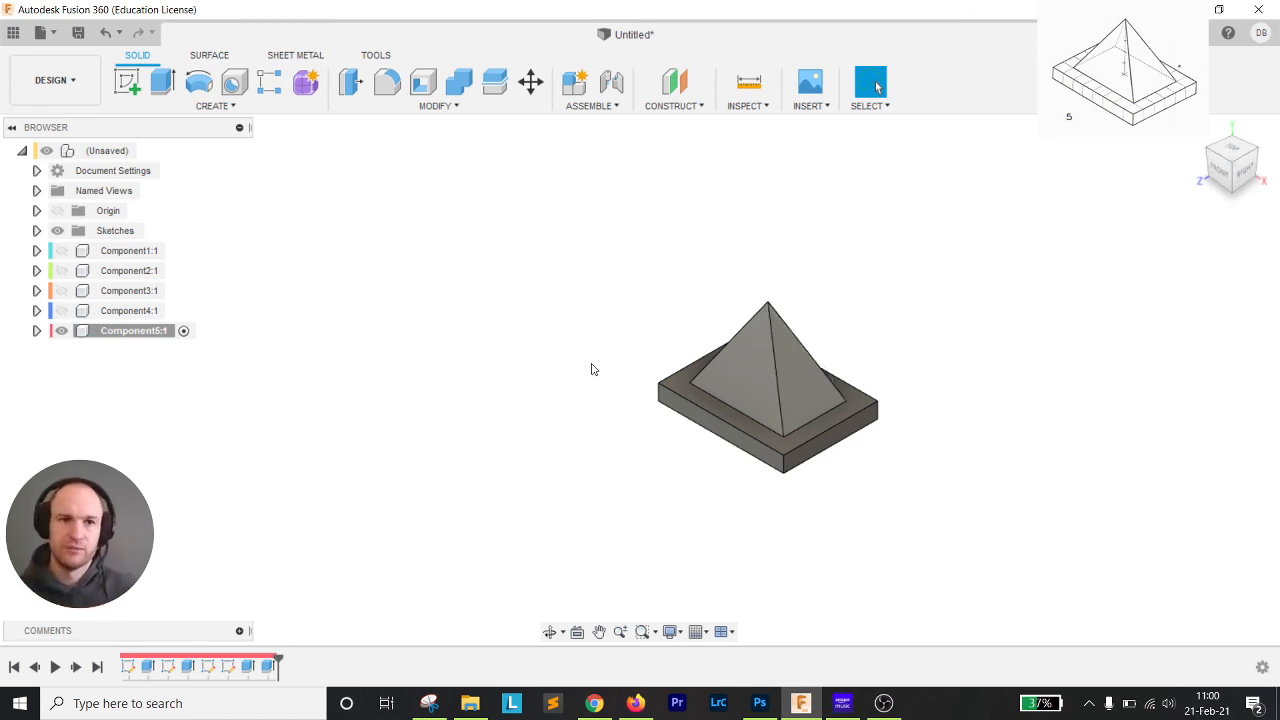
- Make Component4, Component3, Component2 and Component1 visible again
{"action": "left_click", "coordinate": [60, 310]}
{"action": "left_click", "coordinate": [60, 292]}
{"action": "left_click", "coordinate": [60, 271]}
{"action": "left_click", "coordinate": [60, 251]}
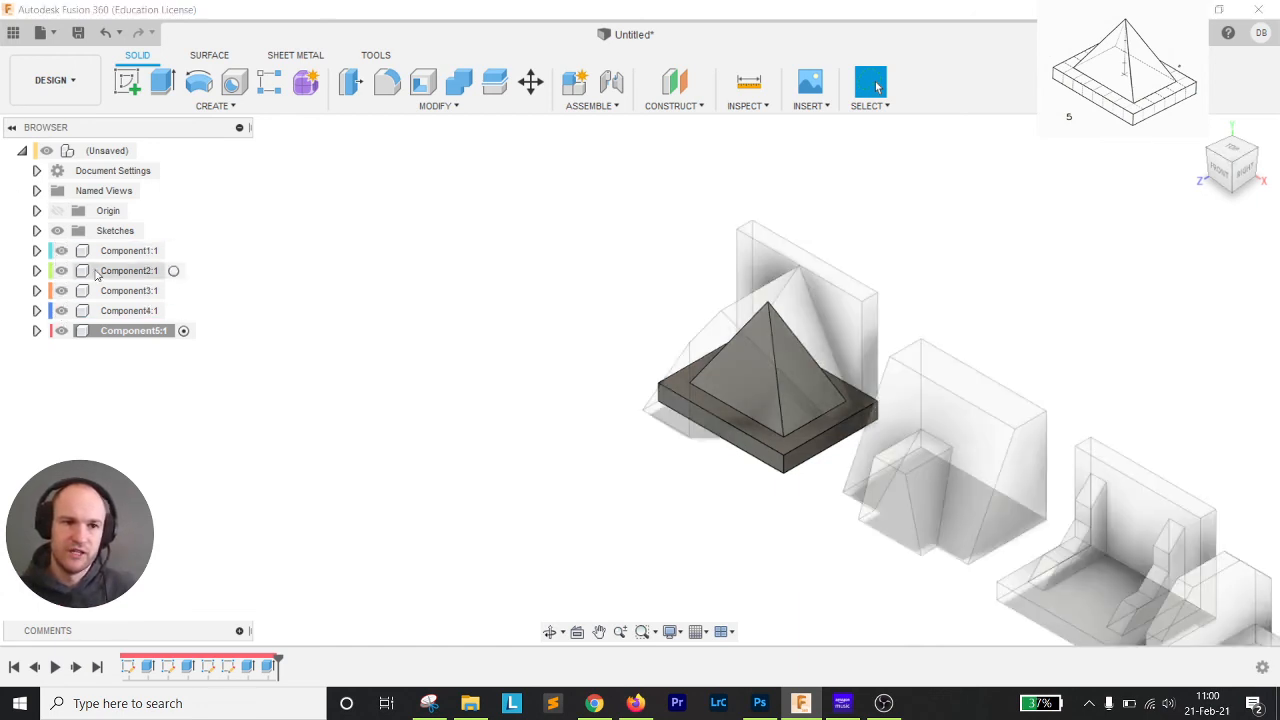
- Seen from the top, move the pyramid component to the free end of the row beyond Component4, and return to the home view
{"action": "scroll", "coordinate": [609, 525], "scroll_direction": "down", "scroll_amount": 1}
{"action": "scroll", "coordinate": [611, 528], "scroll_direction": "down", "scroll_amount": 2}
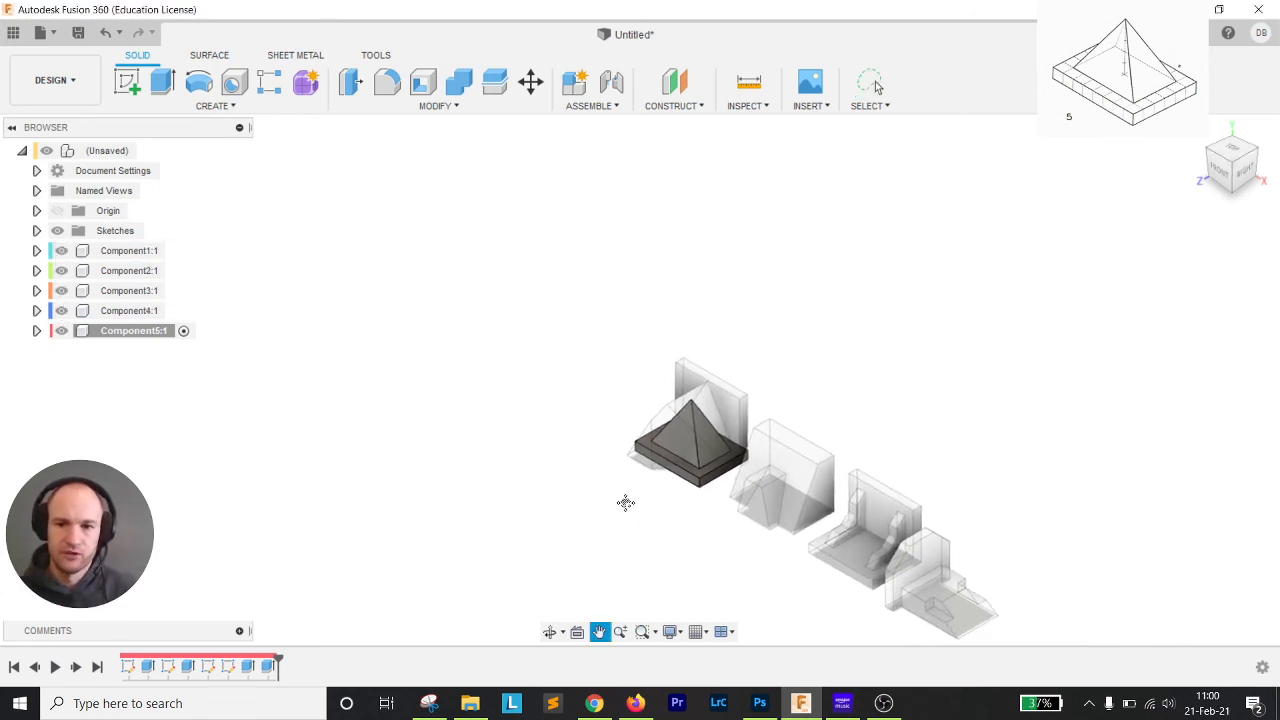
{"action": "middle_click_drag", "start_coordinate": [626, 503], "coordinate": [572, 418]}
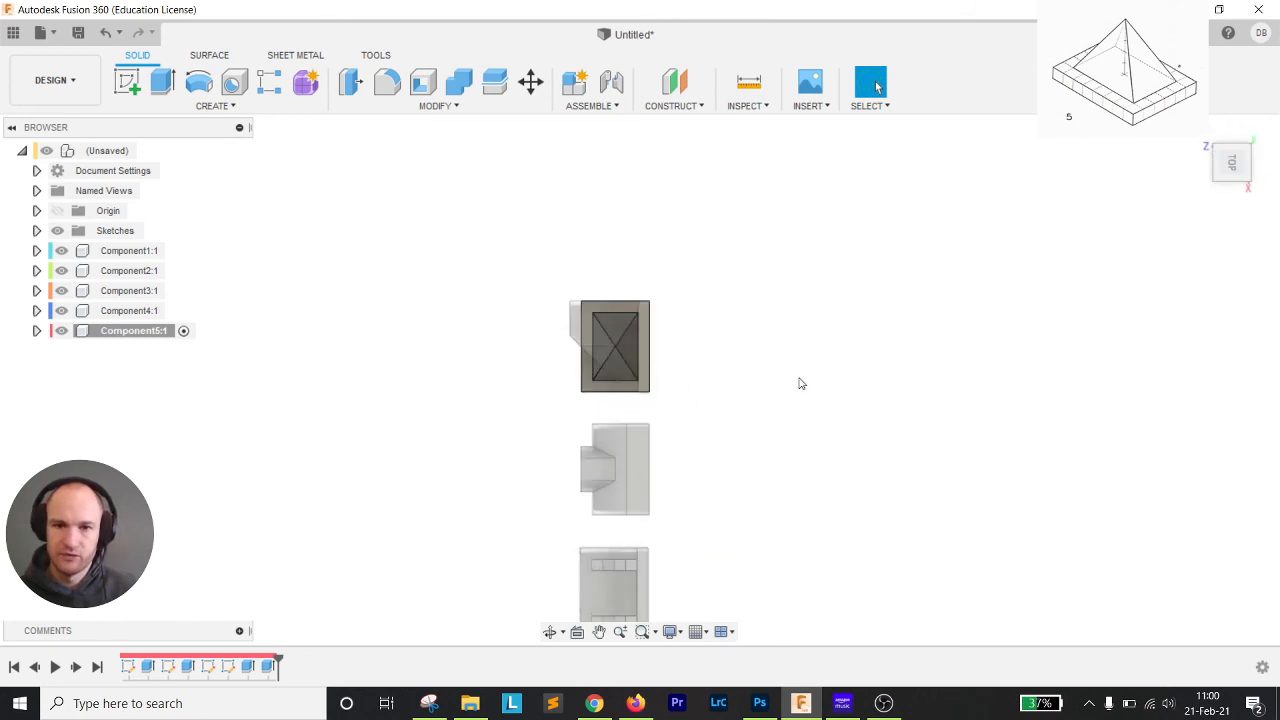
{"action": "middle_click_drag", "start_coordinate": [799, 377], "coordinate": [937, 197]}
{"action": "scroll", "coordinate": [938, 220], "scroll_direction": "down", "scroll_amount": 3}
{"action": "left_click_drag", "start_coordinate": [799, 213], "coordinate": [793, 578]}
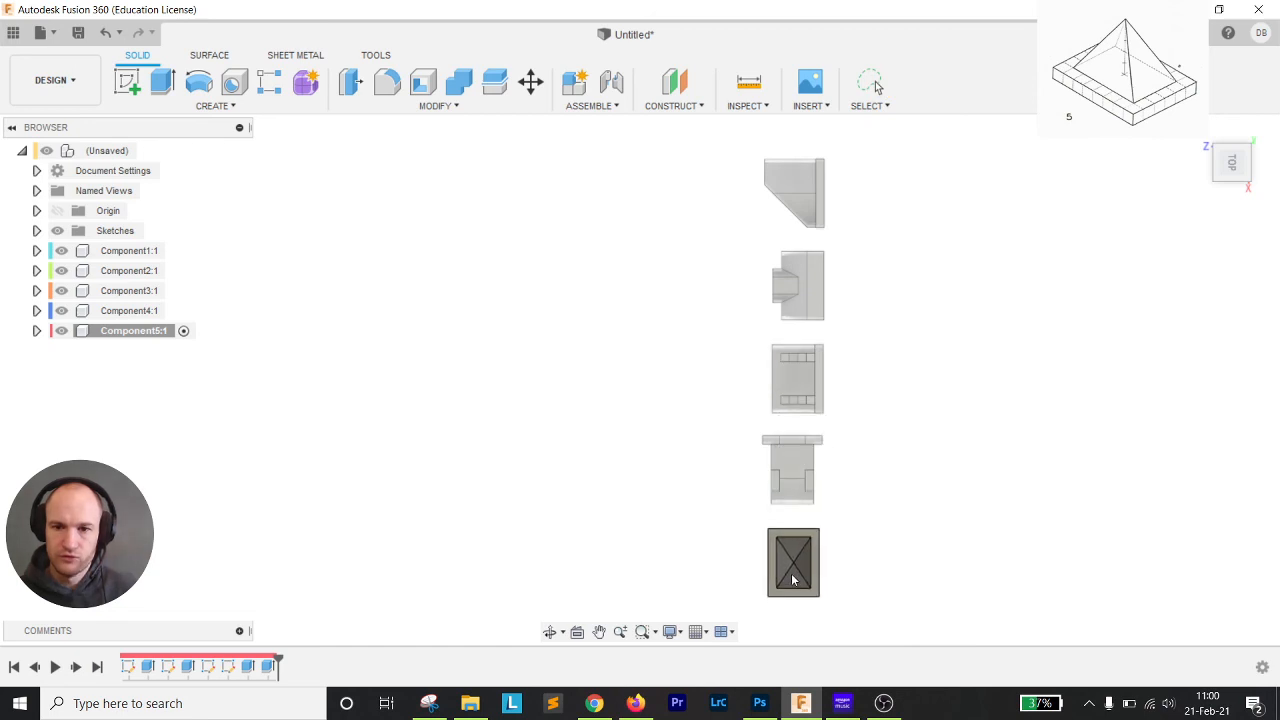
{"action": "left_click", "coordinate": [1201, 140]}
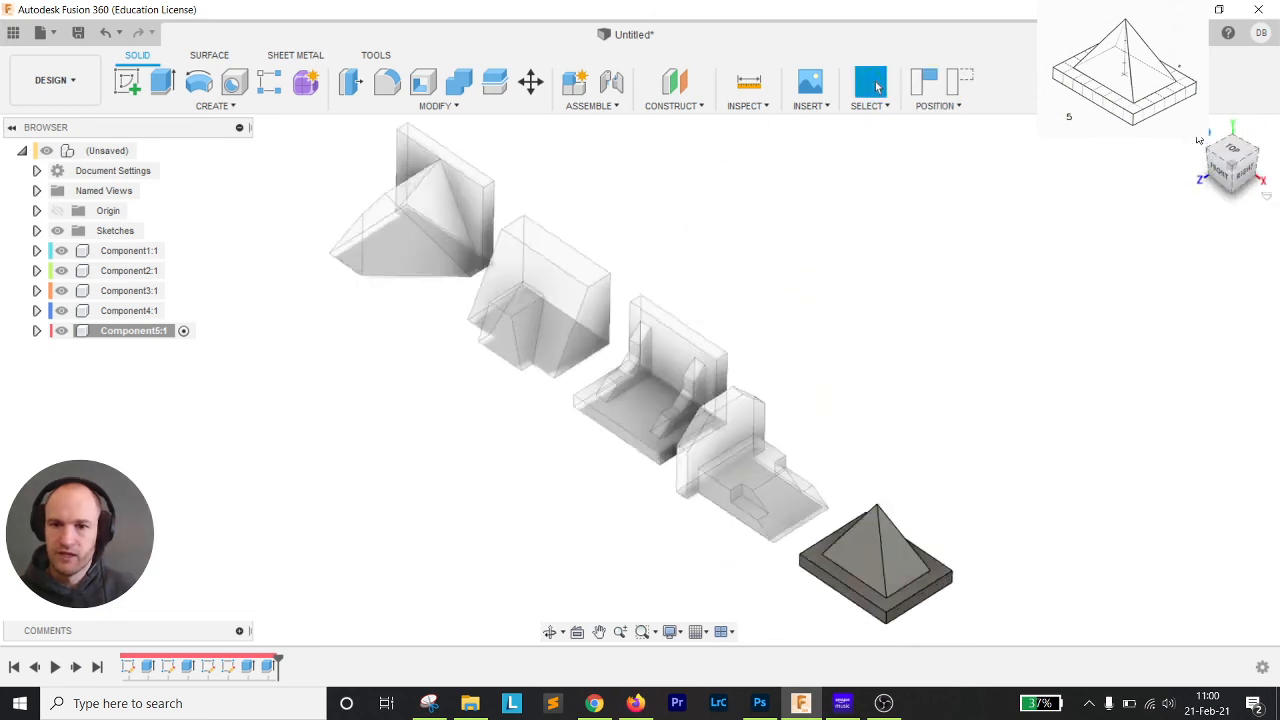